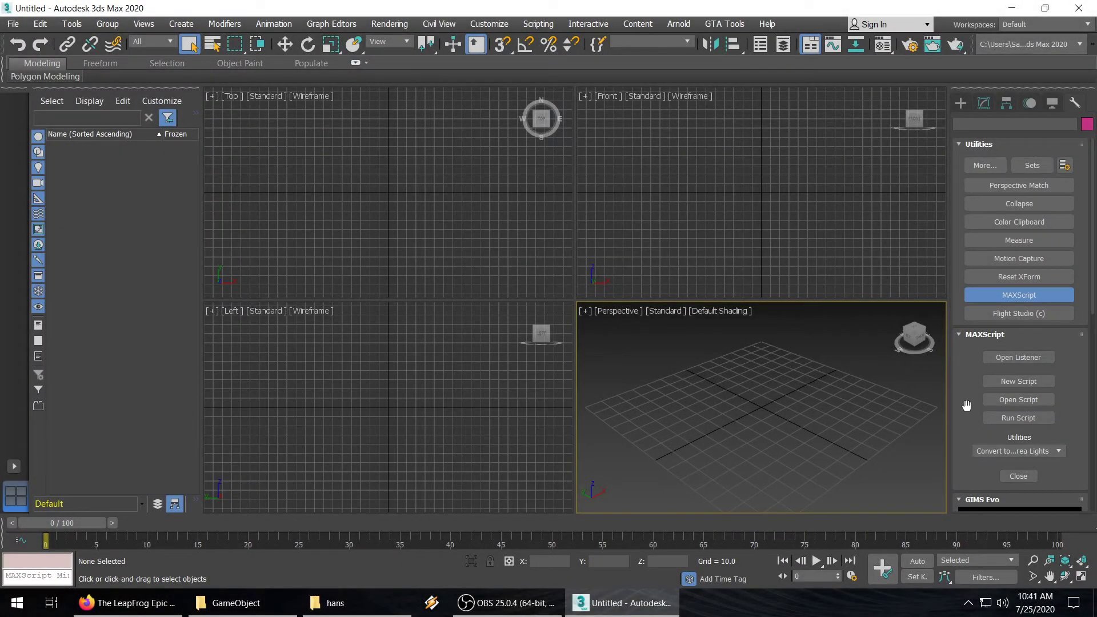
Run the 4ds_Import_v4.ms MAXScript import script
{"action": "left_click_drag", "start_coordinate": [966, 404], "coordinate": [966, 263]}
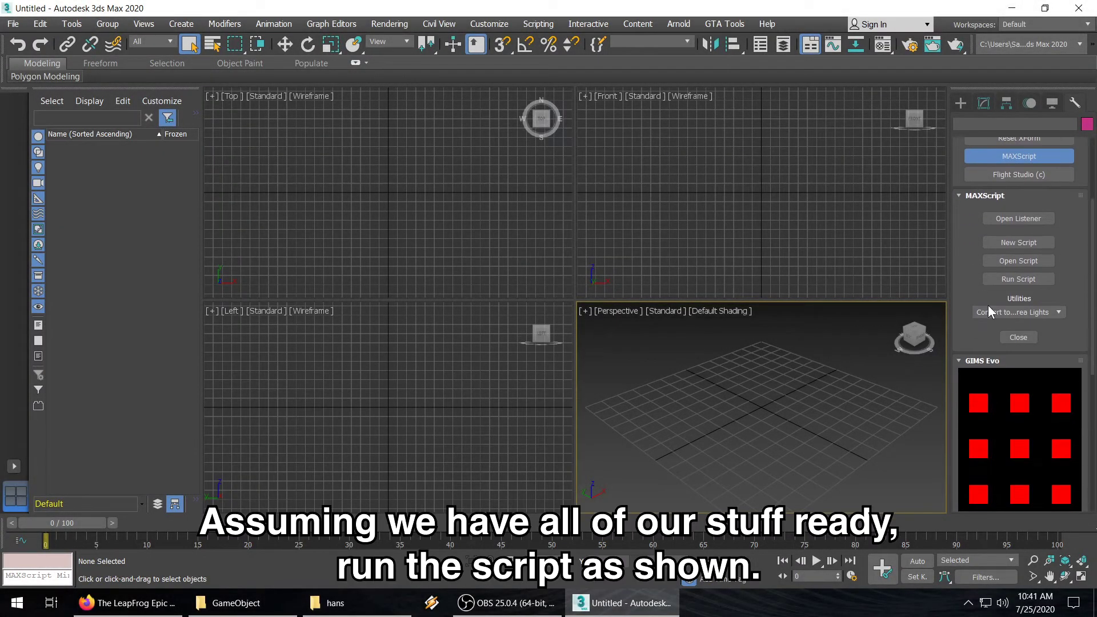
{"action": "left_click", "coordinate": [1014, 283]}
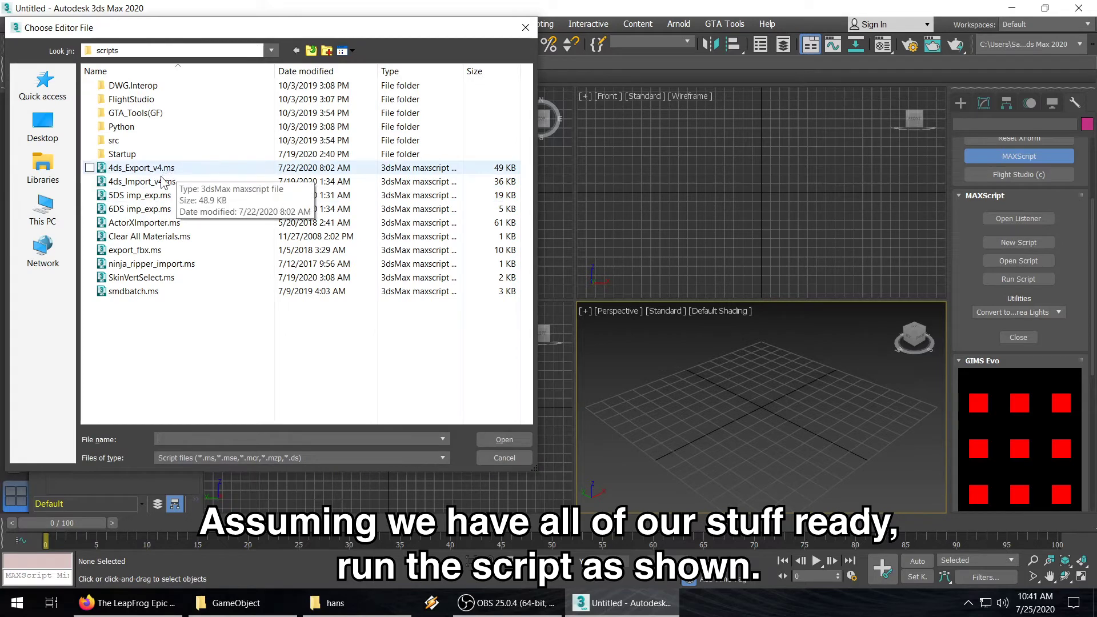
{"action": "double_click", "coordinate": [156, 184]}
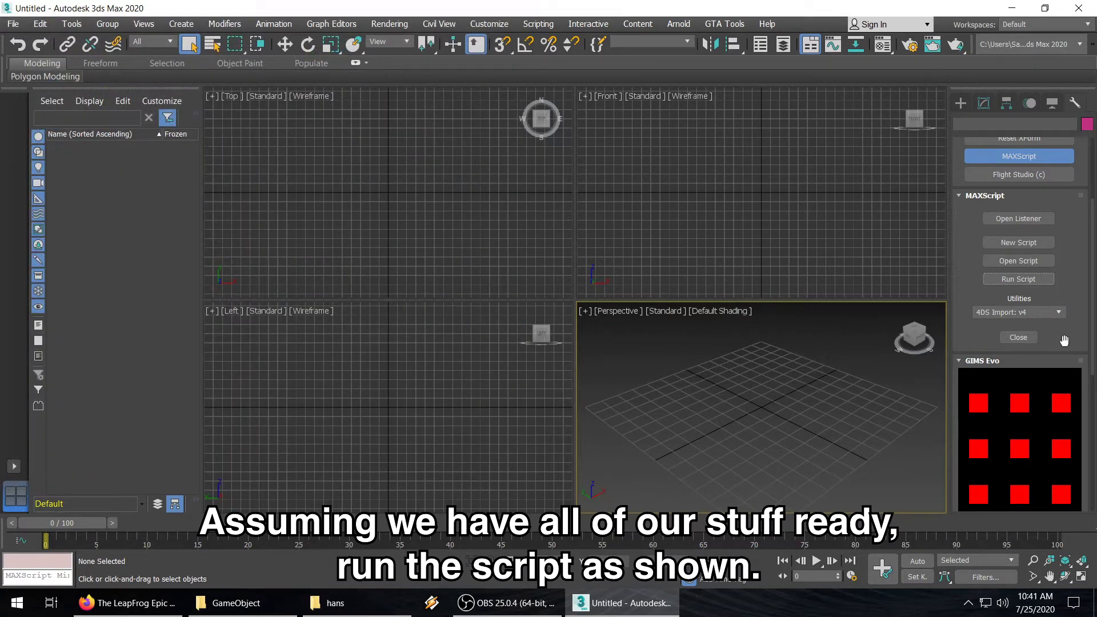
Import the original Paulie.4ds game model through the 4DS Import rollout
{"action": "scroll", "coordinate": [1064, 343], "scroll_direction": "down", "scroll_amount": 5}
{"action": "scroll", "coordinate": [1063, 348], "scroll_direction": "down", "scroll_amount": 3}
{"action": "scroll", "coordinate": [1058, 352], "scroll_direction": "down", "scroll_amount": 1}
{"action": "scroll", "coordinate": [1055, 360], "scroll_direction": "up", "scroll_amount": 2}
{"action": "scroll", "coordinate": [1046, 343], "scroll_direction": "up", "scroll_amount": 3}
{"action": "left_click", "coordinate": [1002, 297]}
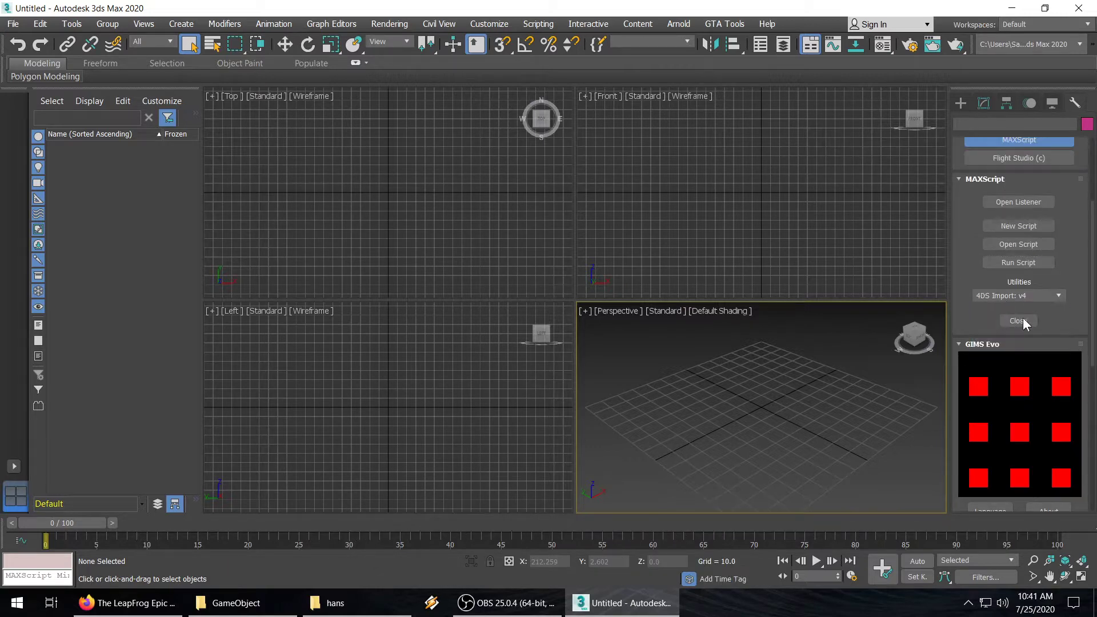
{"action": "scroll", "coordinate": [1063, 326], "scroll_direction": "down", "scroll_amount": 3}
{"action": "scroll", "coordinate": [1064, 332], "scroll_direction": "down", "scroll_amount": 3}
{"action": "scroll", "coordinate": [1065, 332], "scroll_direction": "down", "scroll_amount": 3}
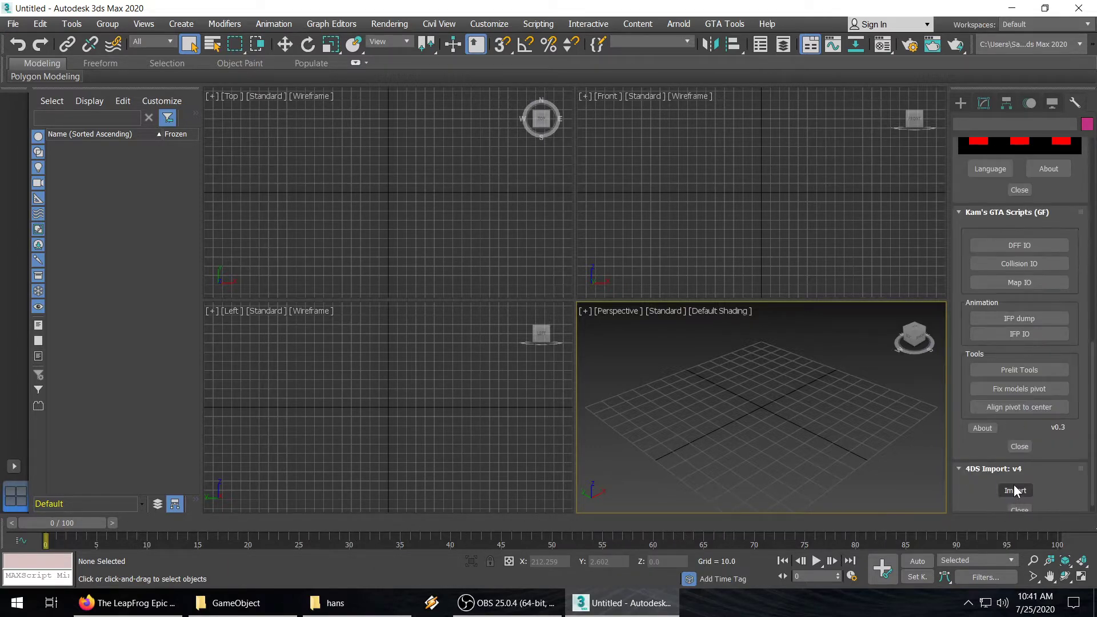
{"action": "left_click", "coordinate": [1015, 491]}
{"action": "left_click", "coordinate": [207, 122]}
{"action": "left_click", "coordinate": [493, 438]}
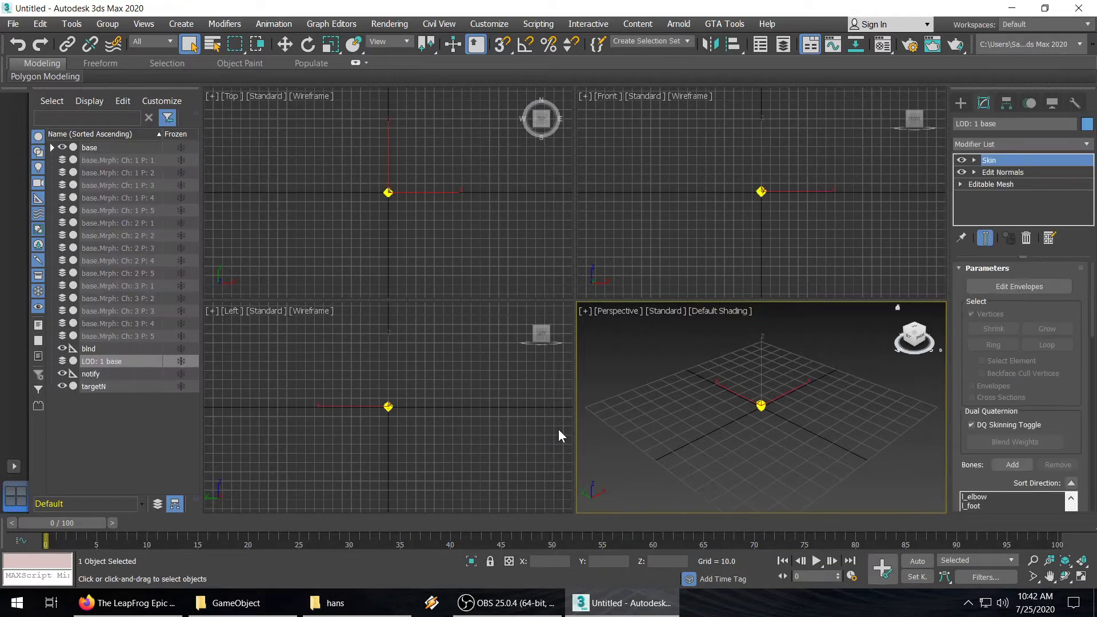
Maximize the Perspective viewport, switch it to Back view, and zoom to frame Paulie
{"action": "left_click", "coordinate": [1080, 577]}
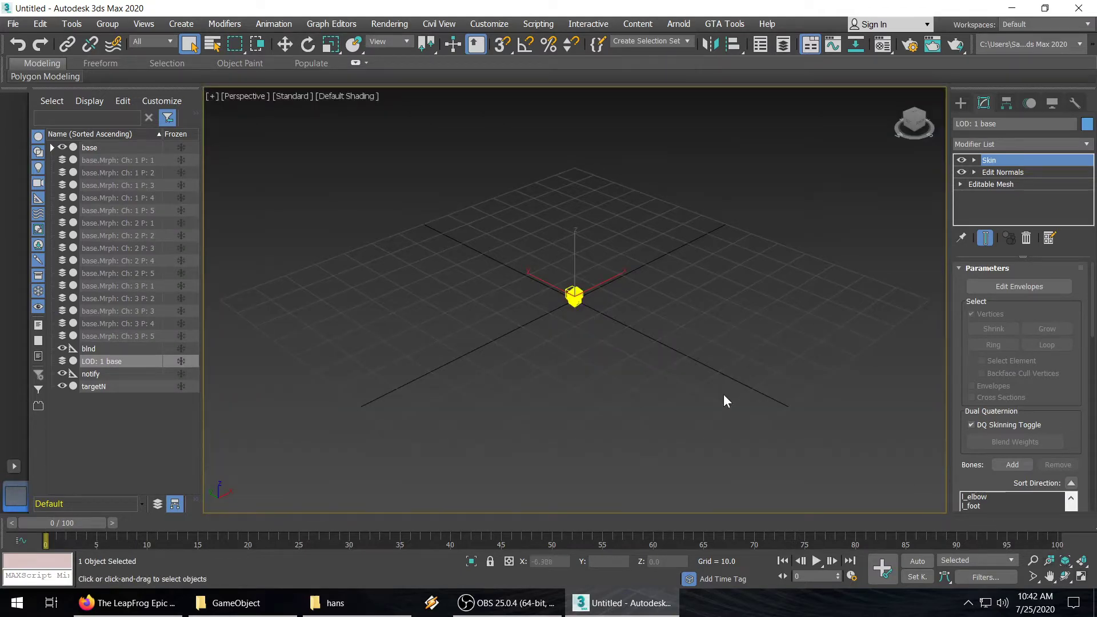
{"action": "left_click", "coordinate": [263, 96]}
{"action": "left_click", "coordinate": [299, 214]}
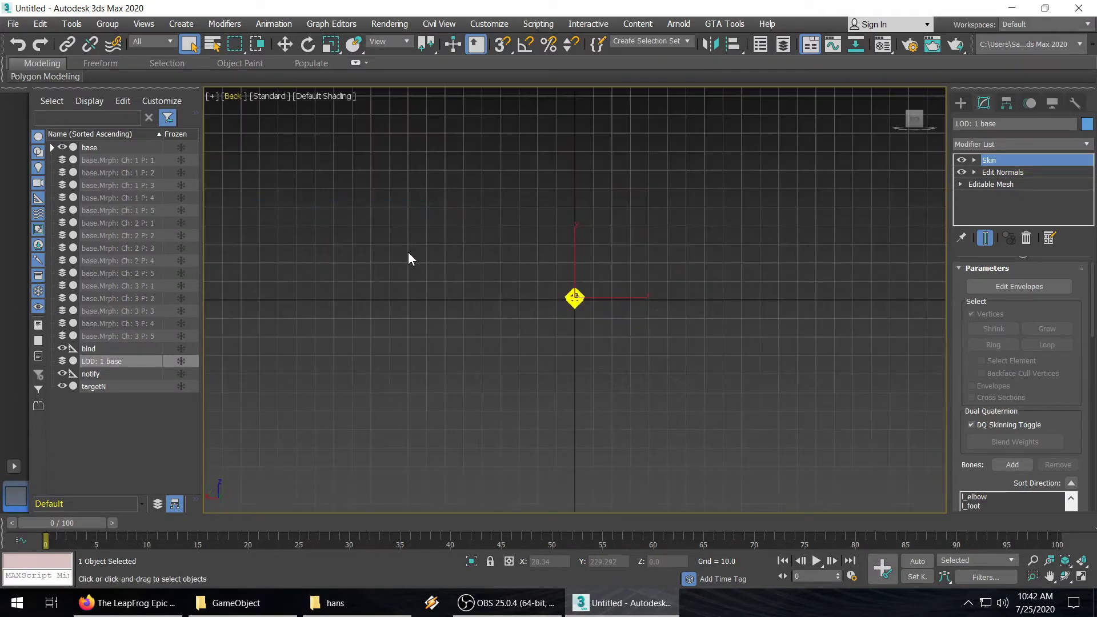
{"action": "scroll", "coordinate": [554, 227], "scroll_direction": "up", "scroll_amount": 3}
{"action": "scroll", "coordinate": [553, 226], "scroll_direction": "up", "scroll_amount": 3}
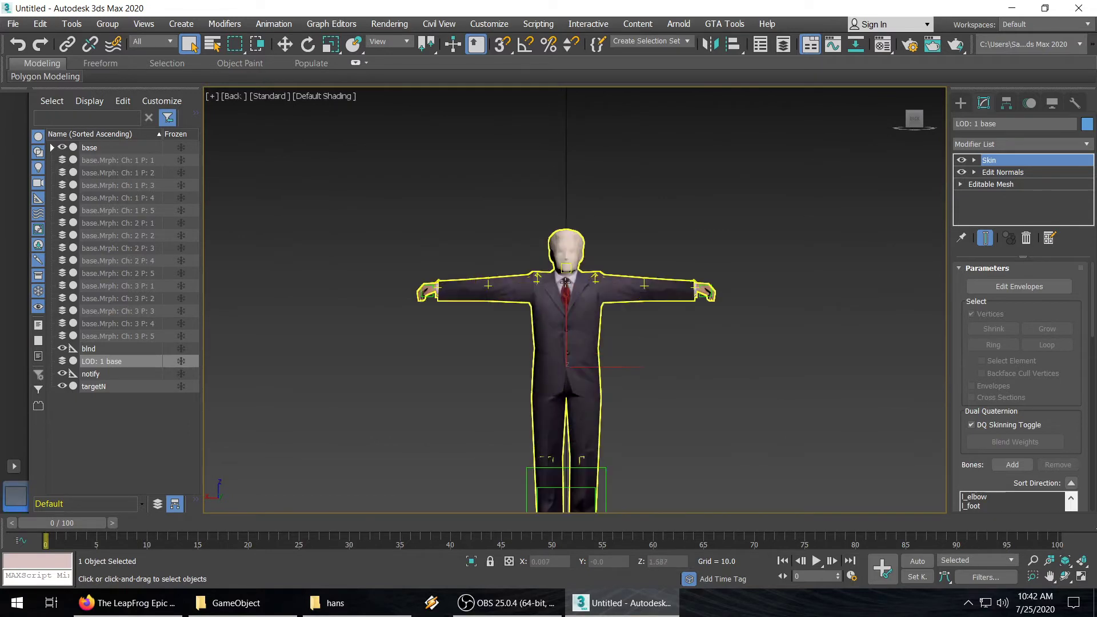
{"action": "scroll", "coordinate": [557, 258], "scroll_direction": "up", "scroll_amount": 2}
{"action": "scroll", "coordinate": [565, 282], "scroll_direction": "up", "scroll_amount": 3}
{"action": "scroll", "coordinate": [567, 297], "scroll_direction": "down", "scroll_amount": 3}
{"action": "scroll", "coordinate": [569, 314], "scroll_direction": "down", "scroll_amount": 4}
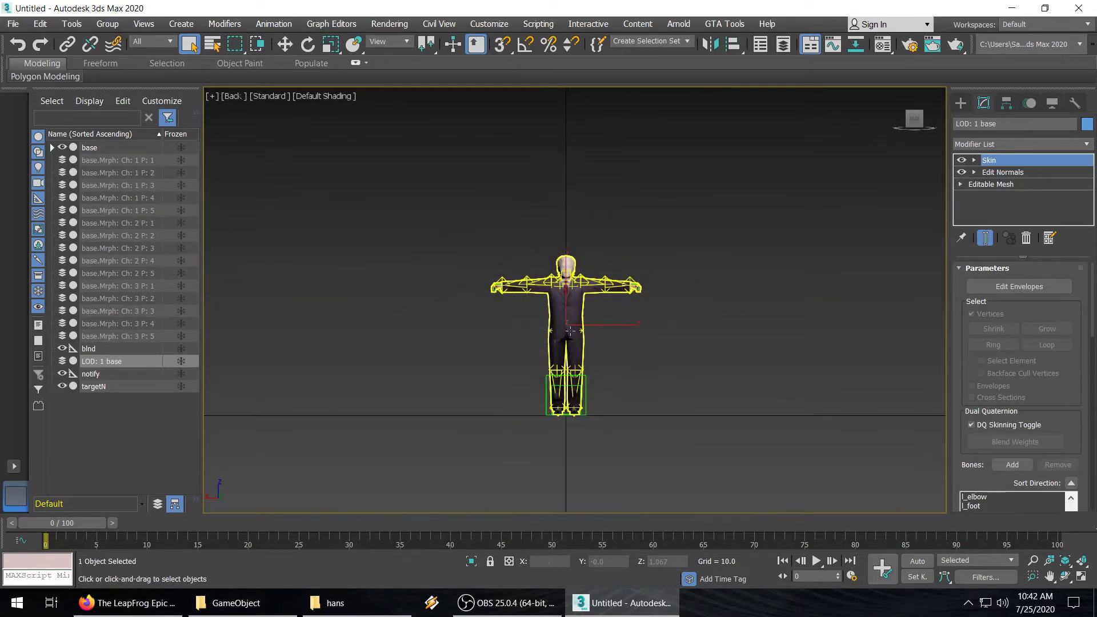
{"action": "scroll", "coordinate": [571, 334], "scroll_direction": "up", "scroll_amount": 3}
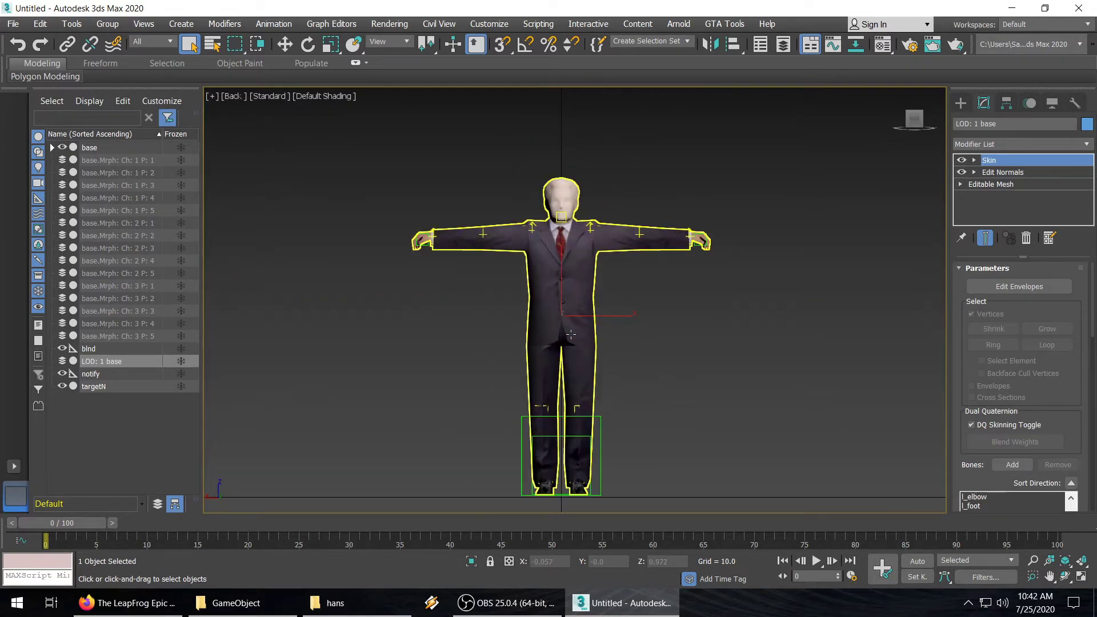
{"action": "left_click", "coordinate": [5, 26]}
Merge Object002 from HansBase.max in the Desktop\hans folder into the scene
{"action": "mouse_move", "coordinate": [31, 207]}
{"action": "left_click", "coordinate": [170, 223]}
{"action": "left_click", "coordinate": [318, 49]}
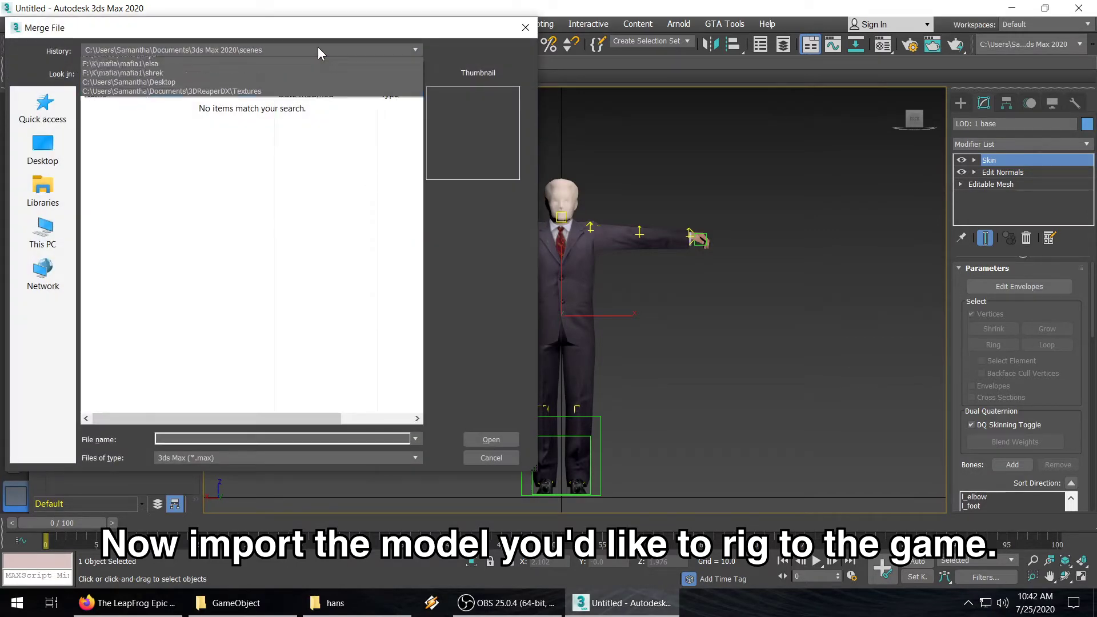
{"action": "left_click", "coordinate": [307, 71]}
{"action": "left_click", "coordinate": [318, 137]}
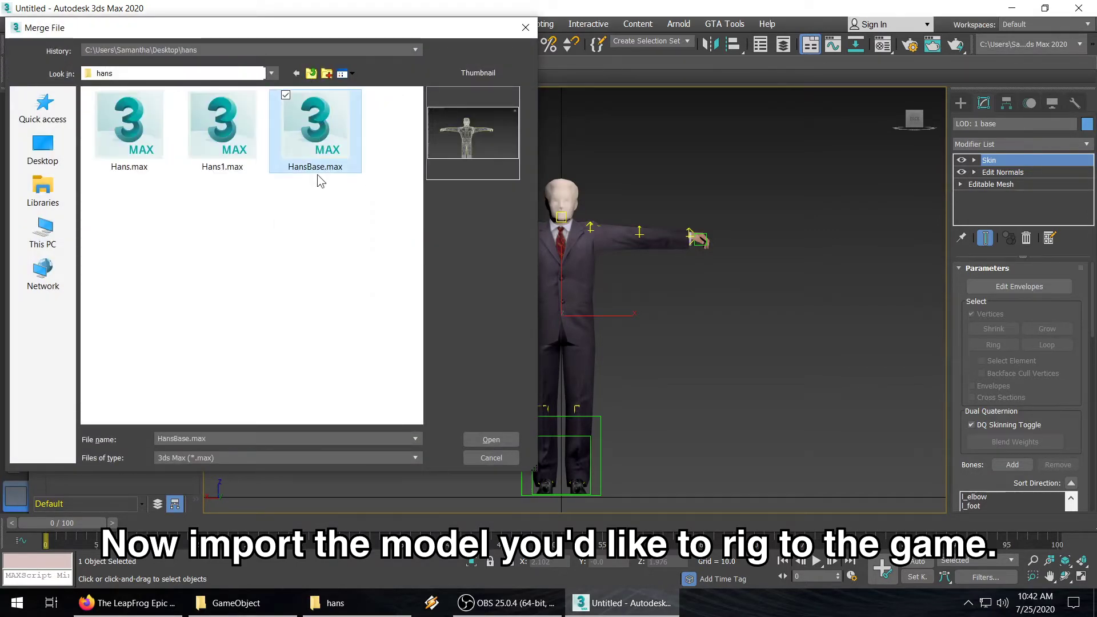
{"action": "double_click", "coordinate": [317, 135]}
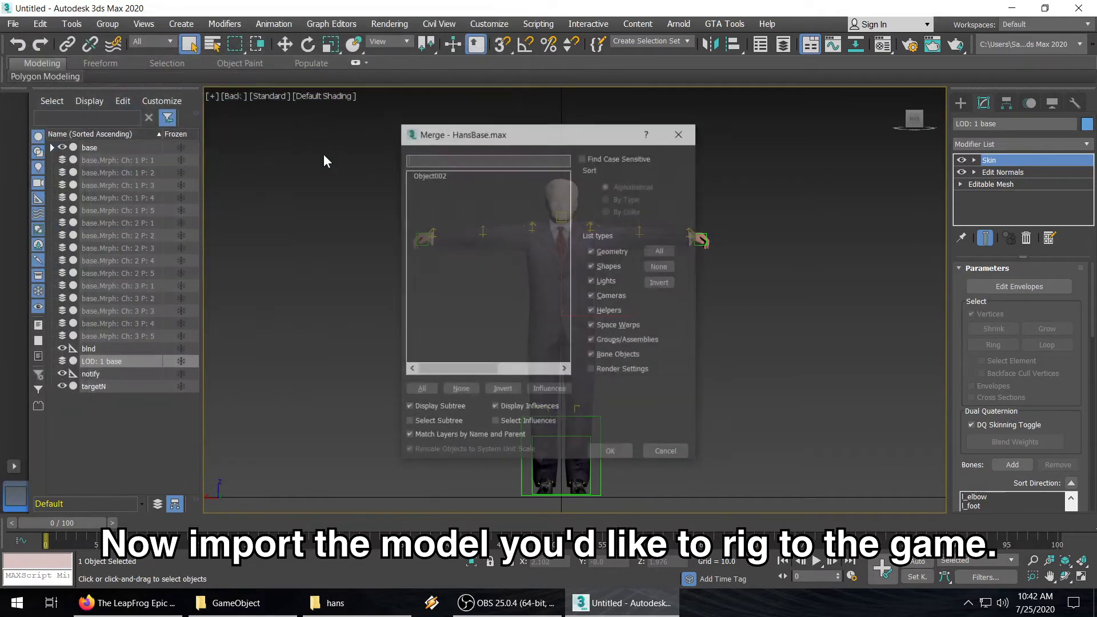
{"action": "left_click", "coordinate": [446, 176]}
{"action": "left_click", "coordinate": [601, 449]}
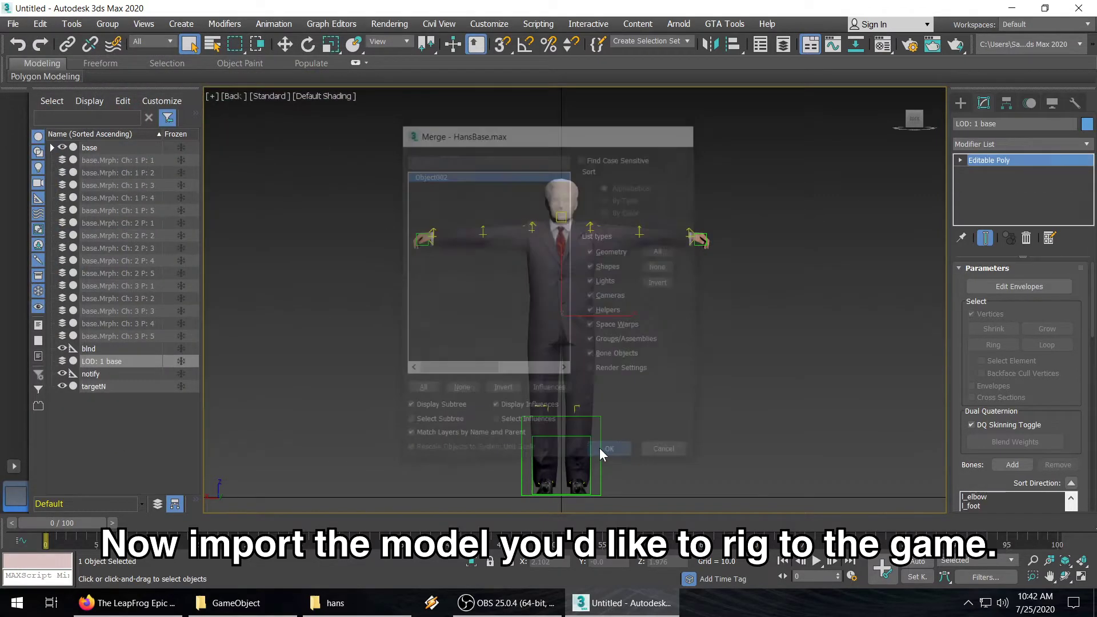
{"action": "scroll", "coordinate": [568, 170], "scroll_direction": "up", "scroll_amount": 5}
{"action": "scroll", "coordinate": [567, 170], "scroll_direction": "down", "scroll_amount": 3}
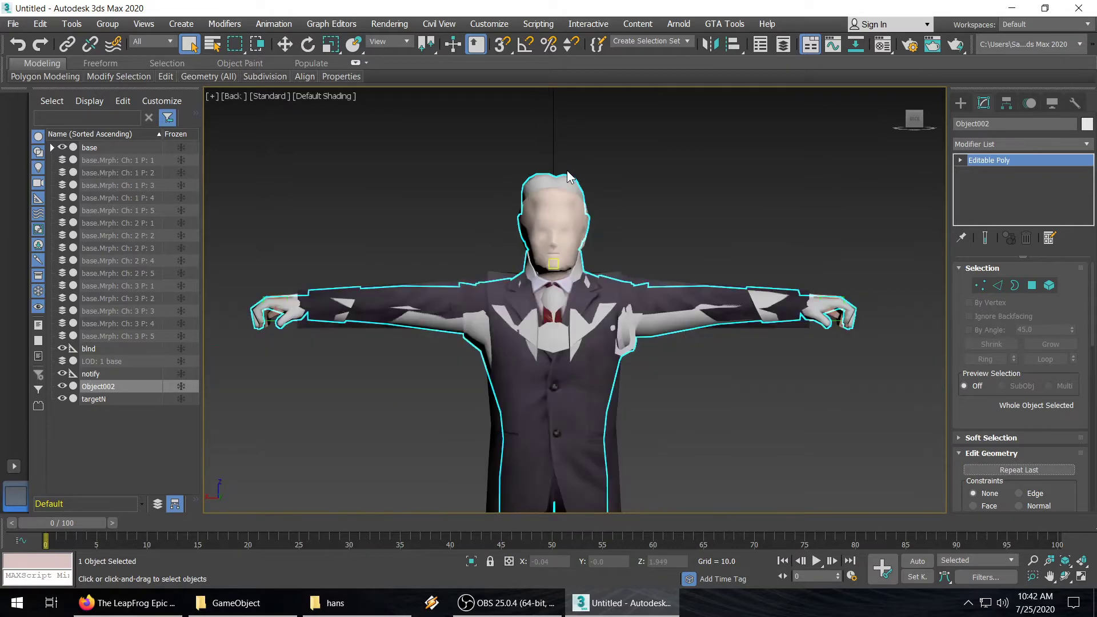
{"action": "scroll", "coordinate": [567, 170], "scroll_direction": "down", "scroll_amount": 2}
{"action": "scroll", "coordinate": [367, 138], "scroll_direction": "up", "scroll_amount": 3}
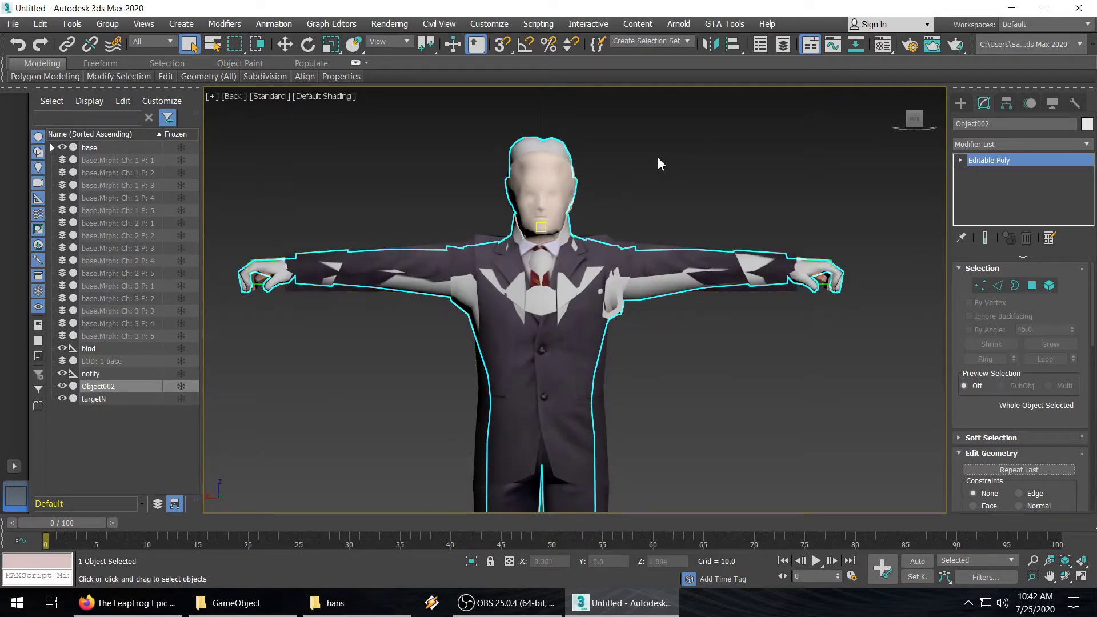
{"action": "key", "text": "m"}
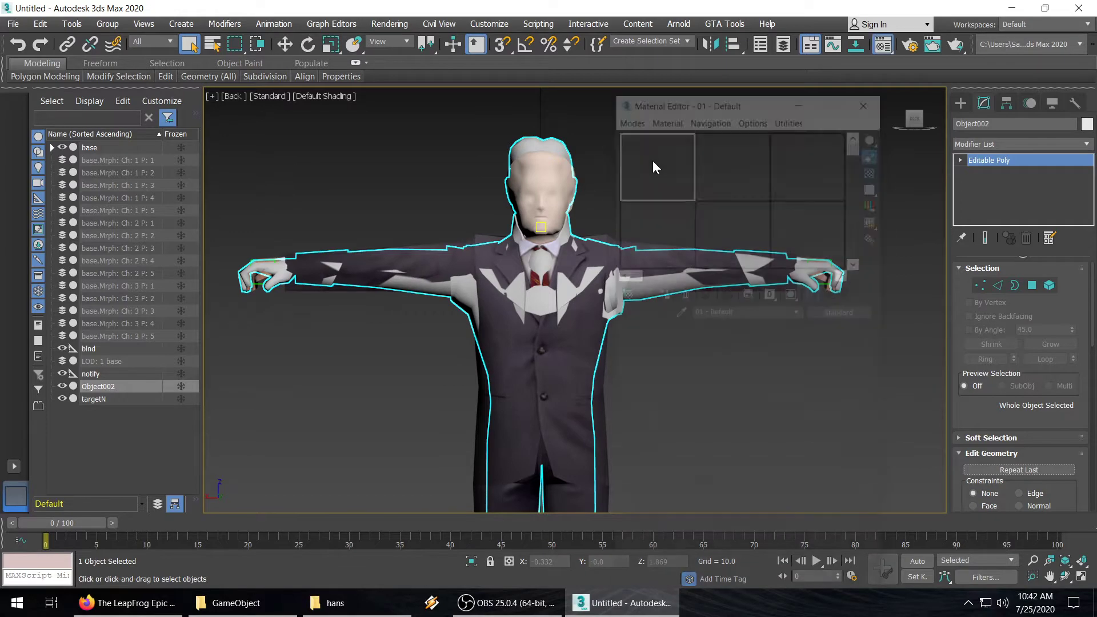
Copy the original Multi_5_4_3_2_1 material onto Object002 and hide the base mesh
{"action": "left_click", "coordinate": [680, 312]}
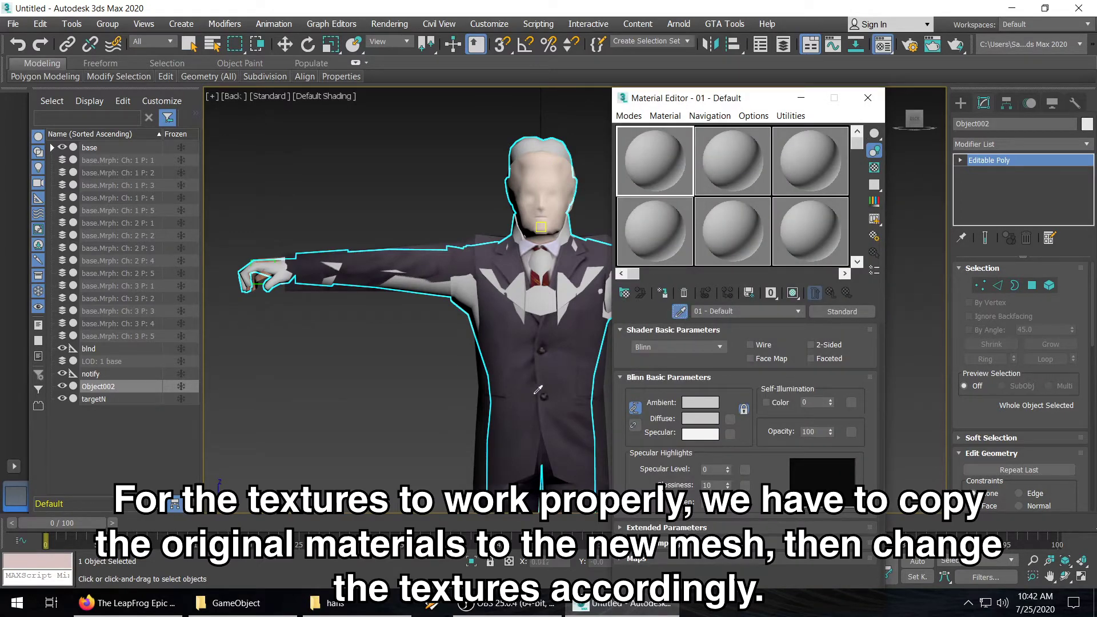
{"action": "left_click", "coordinate": [504, 396]}
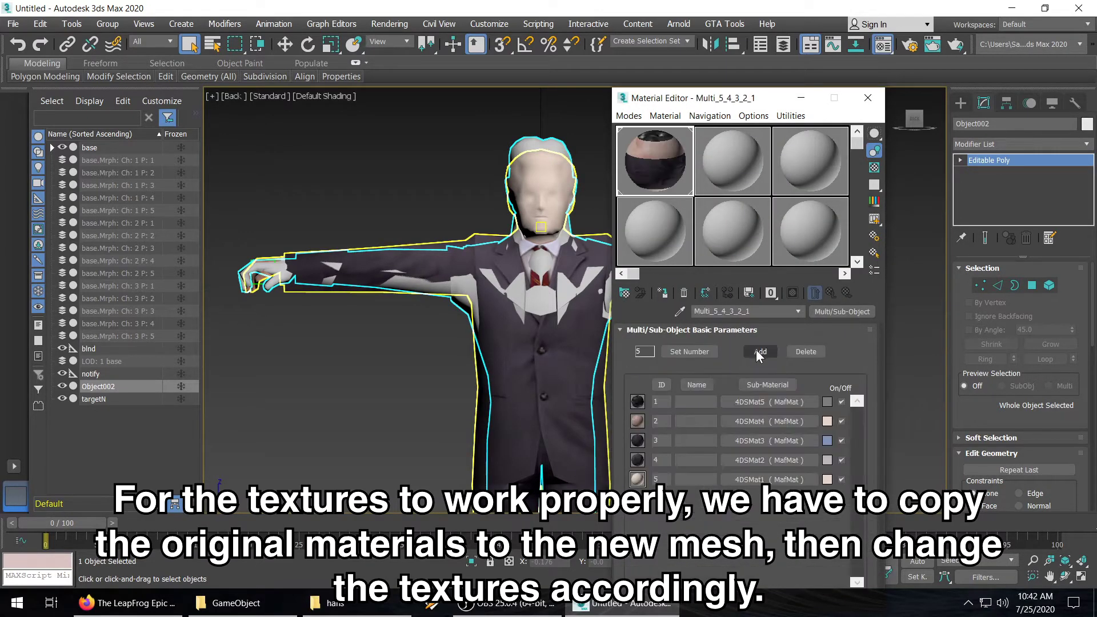
{"action": "left_click", "coordinate": [565, 136]}
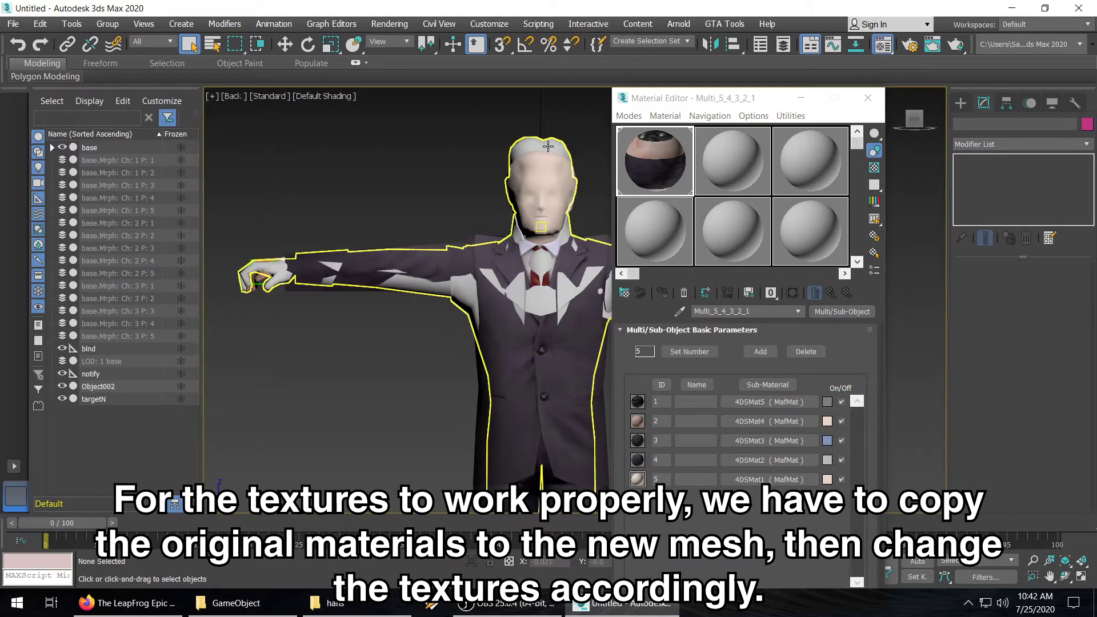
{"action": "left_click", "coordinate": [566, 148]}
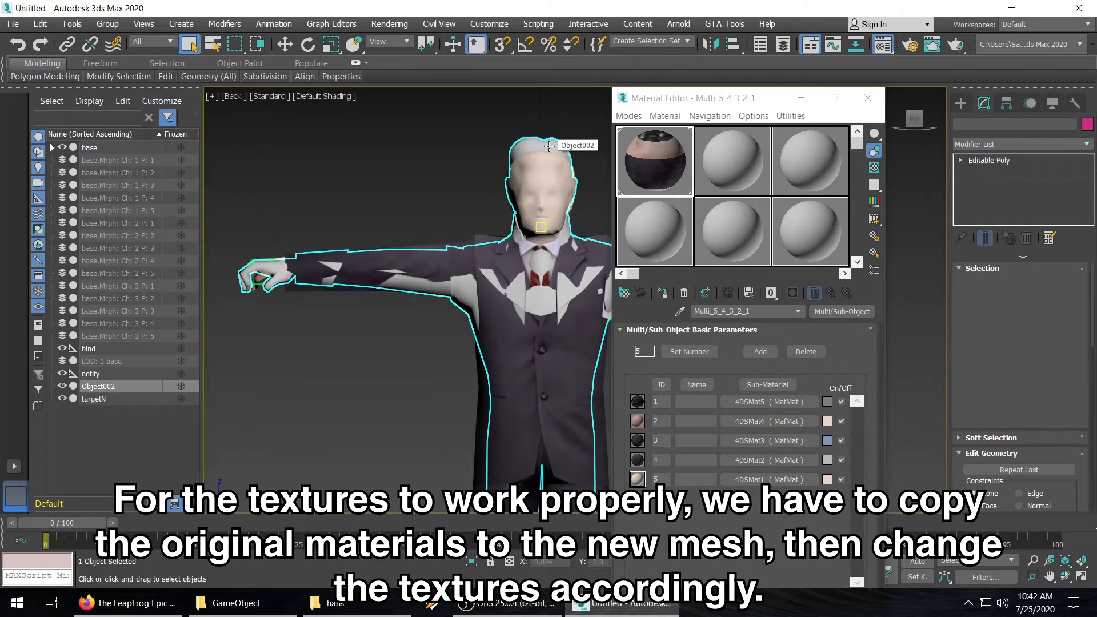
{"action": "left_click", "coordinate": [667, 295]}
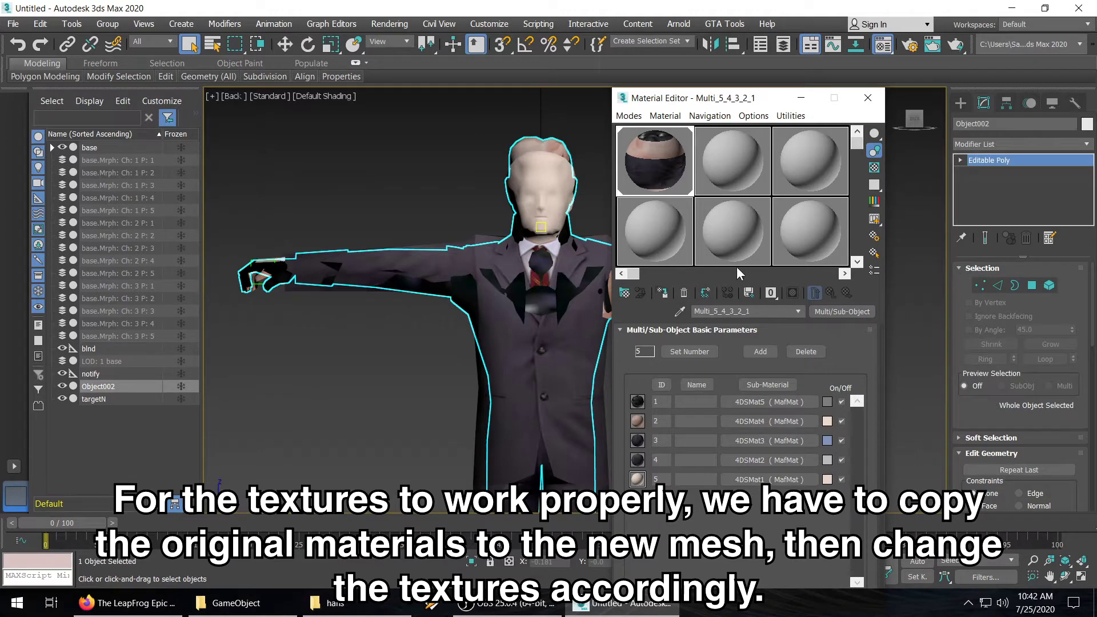
{"action": "left_click", "coordinate": [62, 147]}
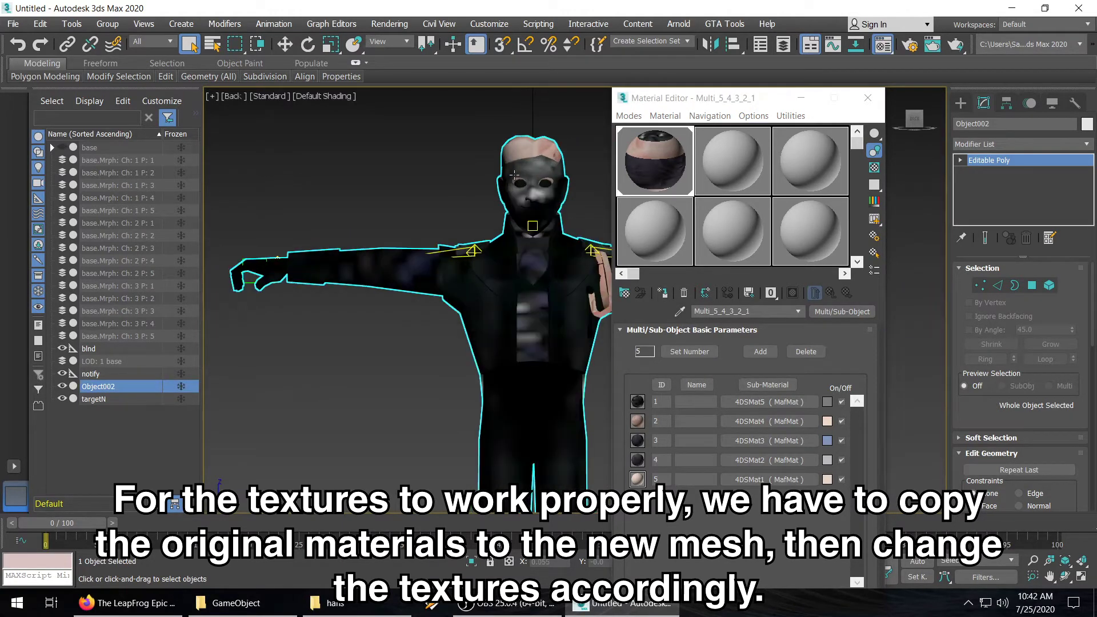
Open sub-material 4DSMat5's CBOT02M.BMP diffuse bitmap settings
{"action": "scroll", "coordinate": [554, 159], "scroll_direction": "up", "scroll_amount": 2}
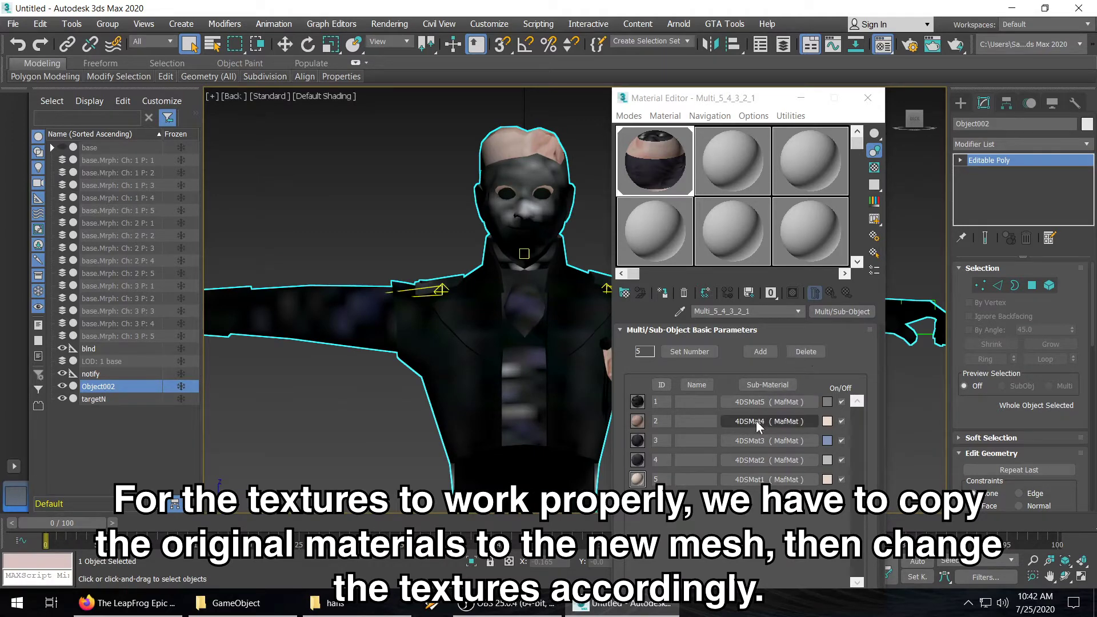
{"action": "left_click", "coordinate": [766, 403]}
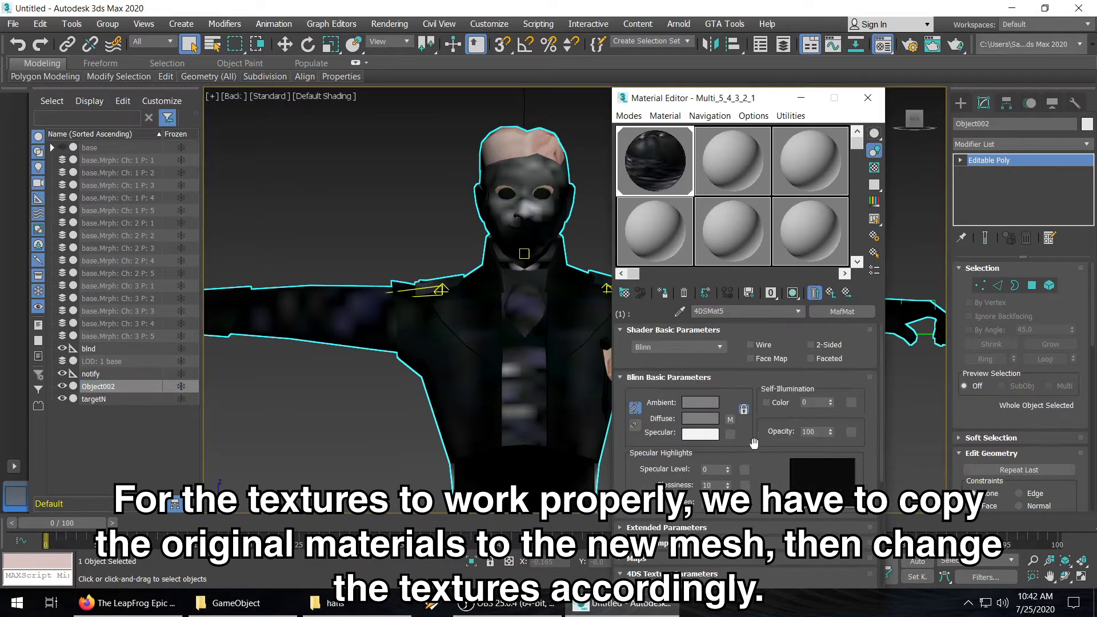
{"action": "left_click", "coordinate": [750, 561]}
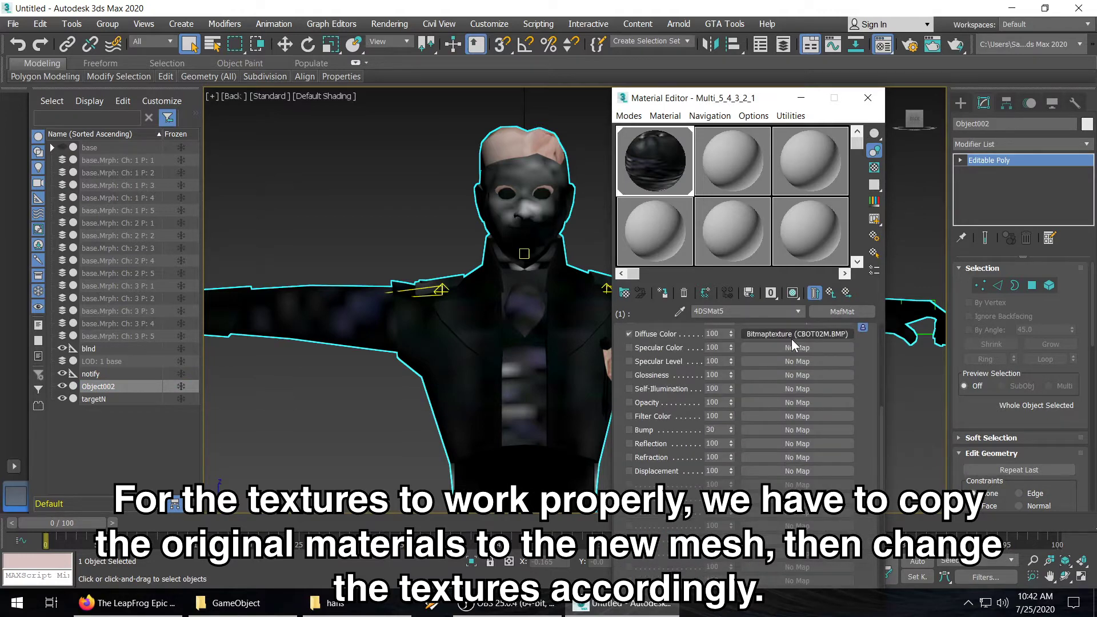
{"action": "left_click", "coordinate": [800, 349]}
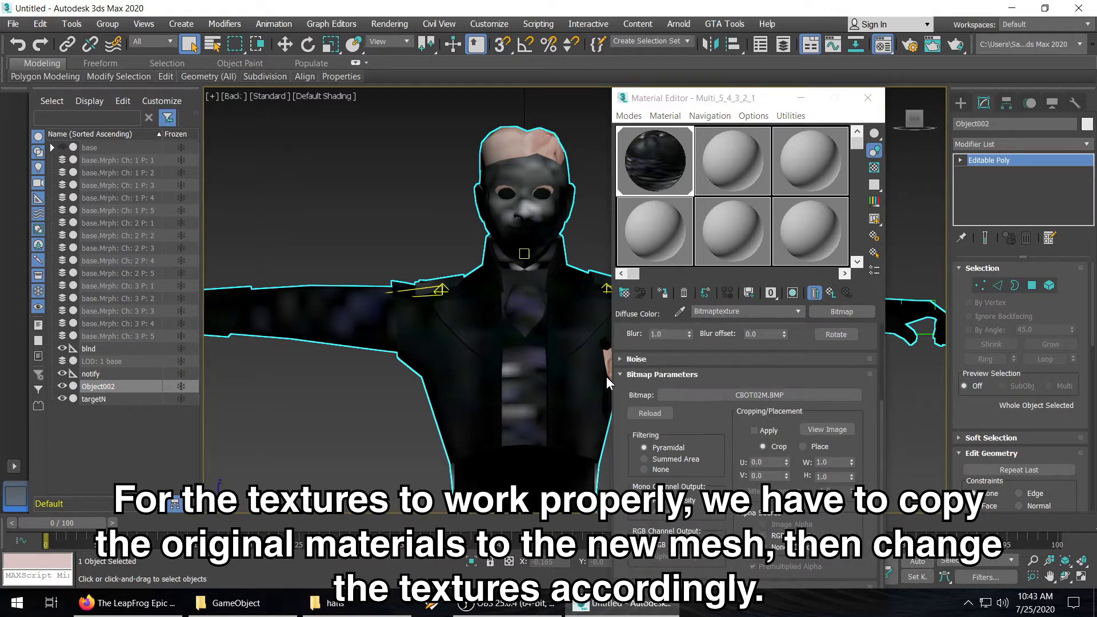
Load hans_body_diffuse_01.bmp from Desktop\hans as 4DSMat5's diffuse bitmap
{"action": "left_click", "coordinate": [605, 257]}
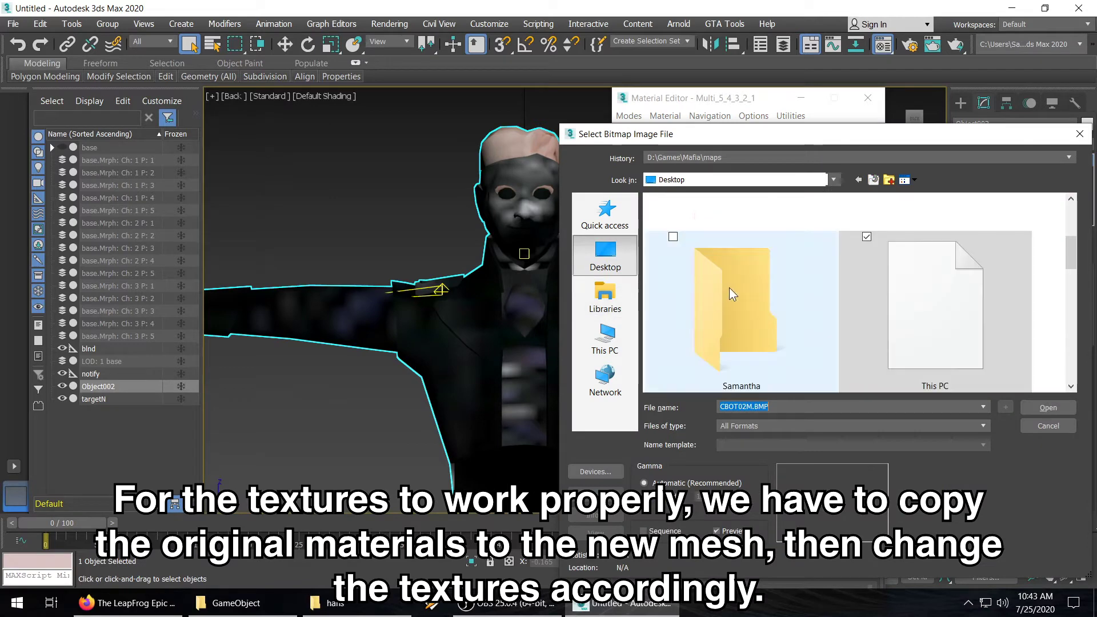
{"action": "double_click", "coordinate": [928, 308]}
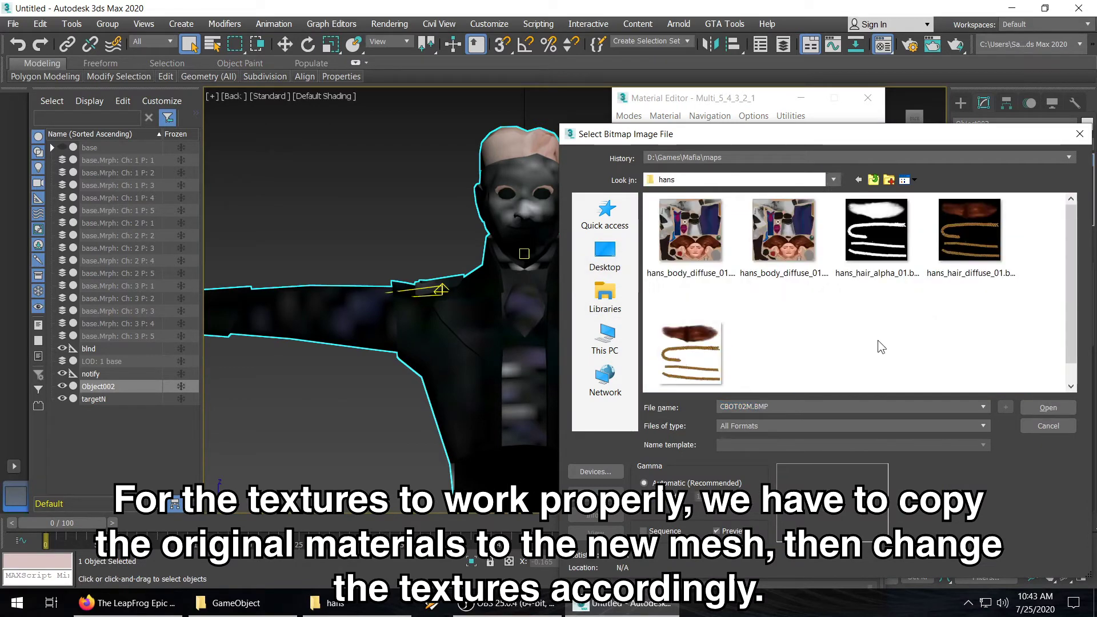
{"action": "double_click", "coordinate": [697, 256]}
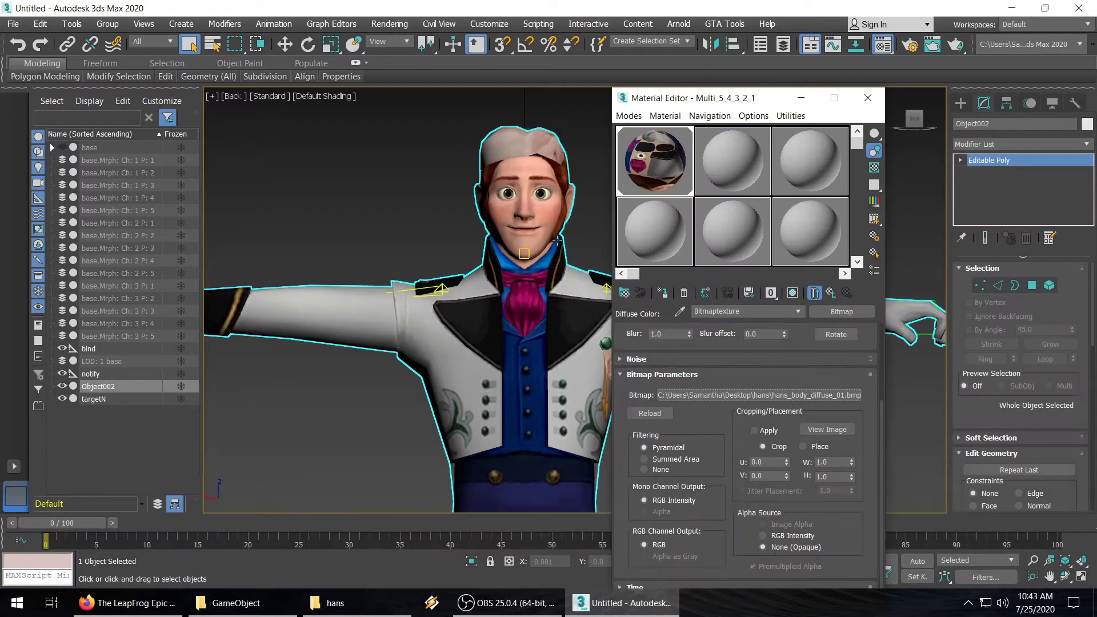
{"action": "scroll", "coordinate": [557, 240], "scroll_direction": "down", "scroll_amount": 5}
{"action": "scroll", "coordinate": [528, 232], "scroll_direction": "up", "scroll_amount": 3}
{"action": "scroll", "coordinate": [531, 203], "scroll_direction": "up", "scroll_amount": 3}
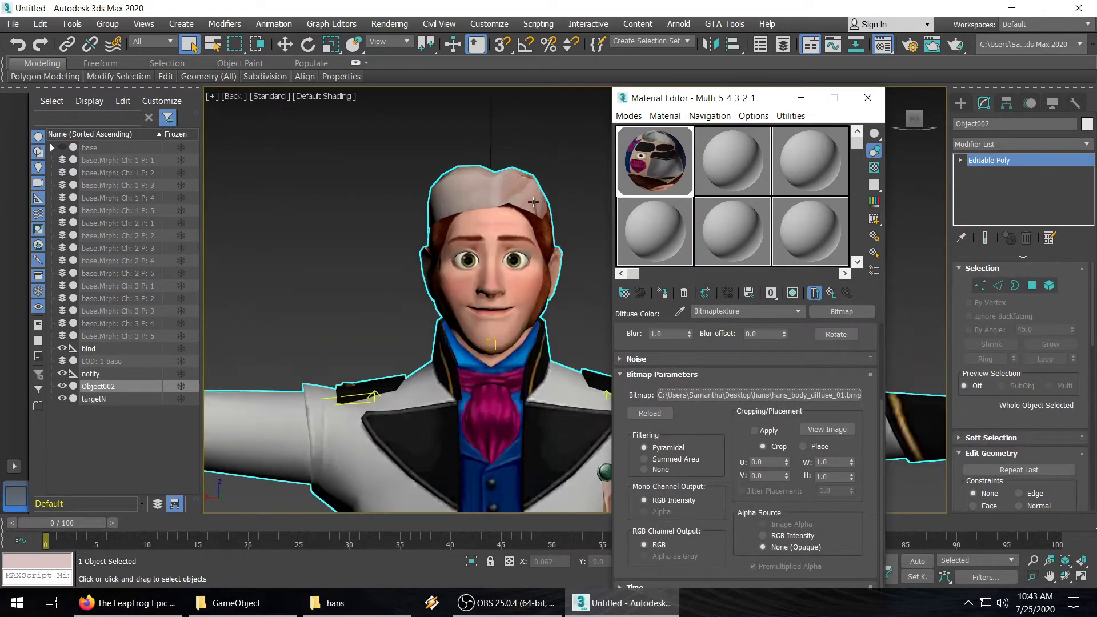
Go back to the sub-material list and open 4DSMat4's RUKAM.BMP diffuse map
{"action": "left_click", "coordinate": [831, 293]}
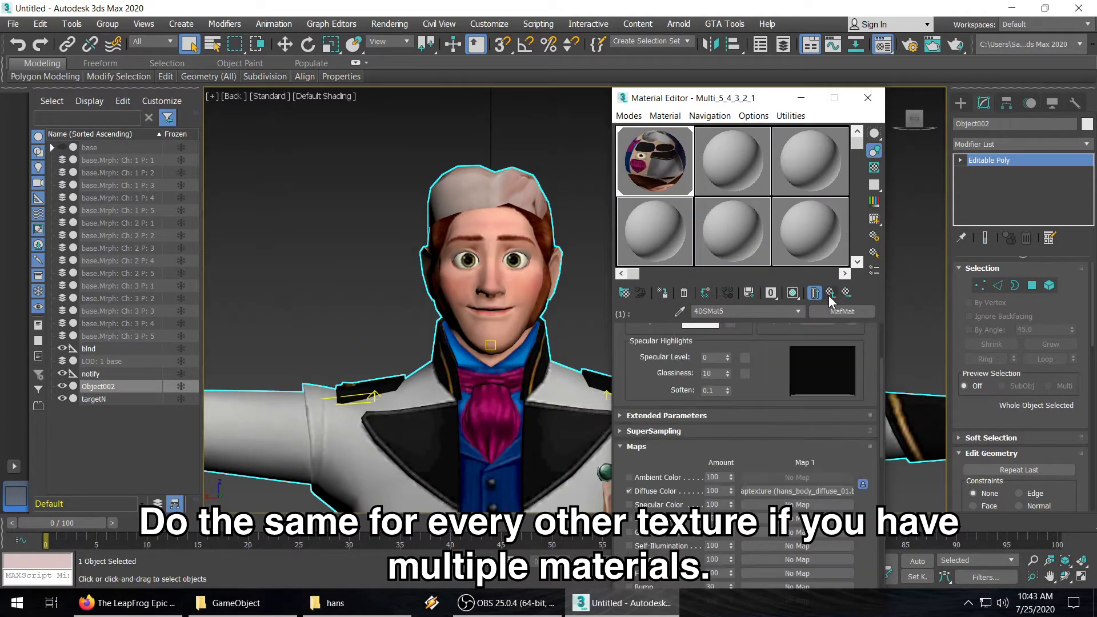
{"action": "left_click", "coordinate": [829, 294]}
{"action": "left_click", "coordinate": [734, 424]}
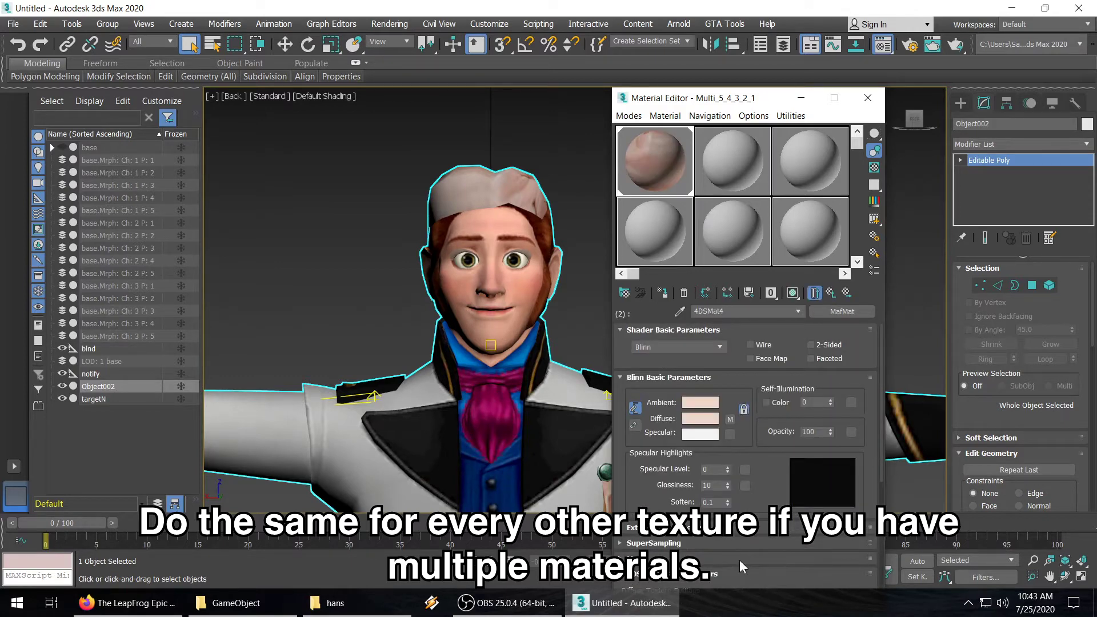
{"action": "left_click", "coordinate": [740, 561]}
{"action": "left_click", "coordinate": [810, 337]}
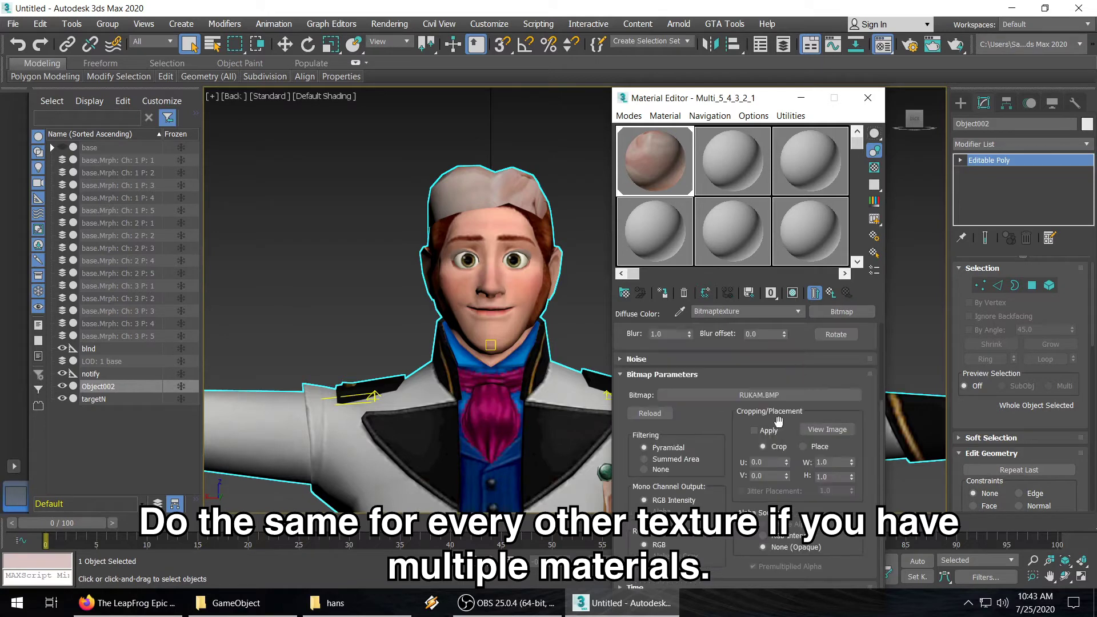
Replace RUKAM.BMP with hans_hair_diffuse_01.bmp from the hans folder
{"action": "left_click", "coordinate": [784, 394]}
{"action": "left_click", "coordinate": [605, 257]}
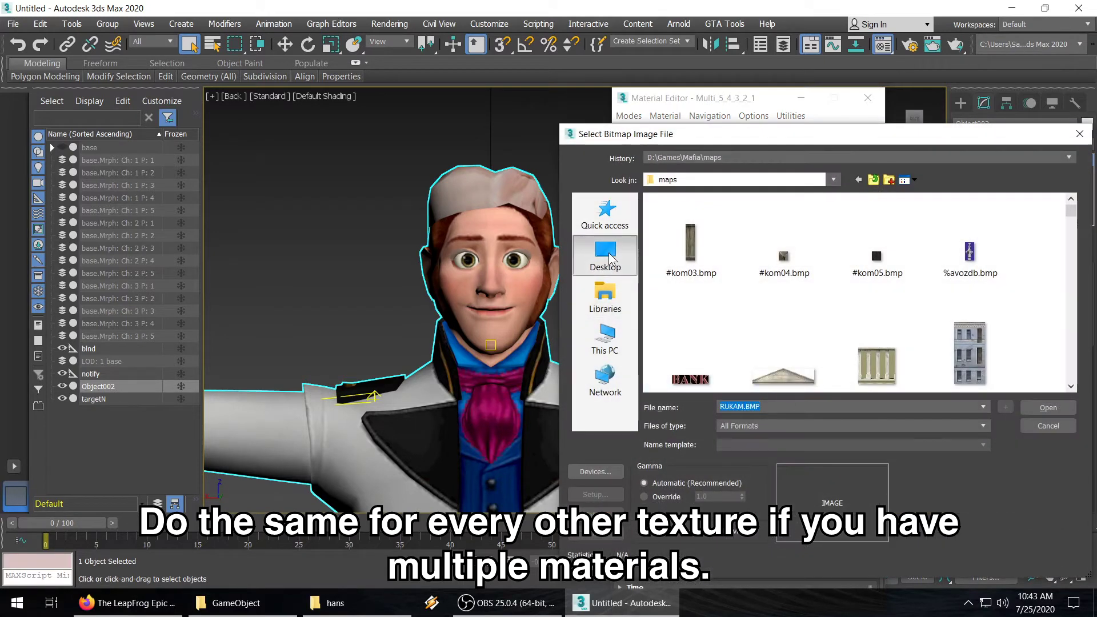
{"action": "scroll", "coordinate": [810, 304], "scroll_direction": "down", "scroll_amount": 2}
{"action": "scroll", "coordinate": [810, 305], "scroll_direction": "down", "scroll_amount": 2}
{"action": "double_click", "coordinate": [933, 347]}
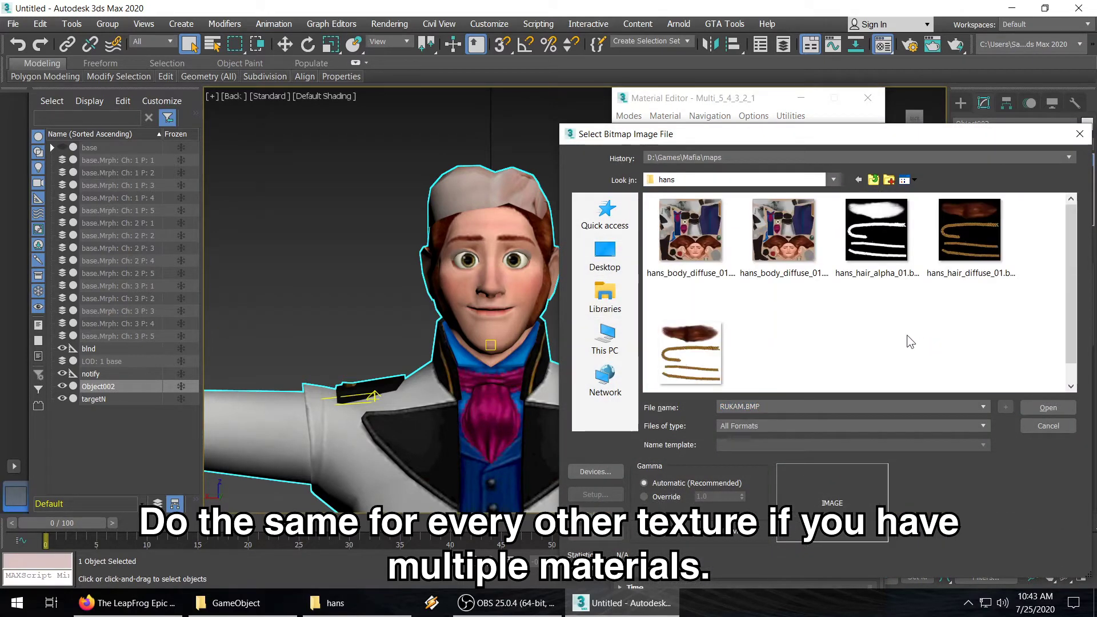
{"action": "double_click", "coordinate": [967, 255]}
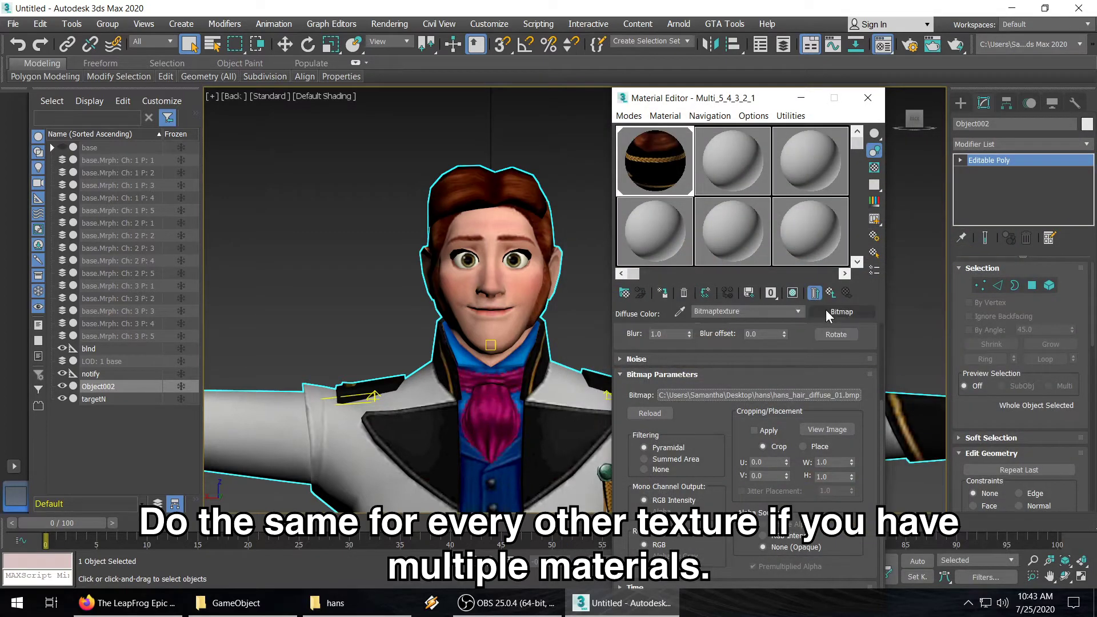
Return to 4DSMat4's maps and enable the Opacity channel
{"action": "left_click_drag", "start_coordinate": [724, 98], "coordinate": [686, 36]}
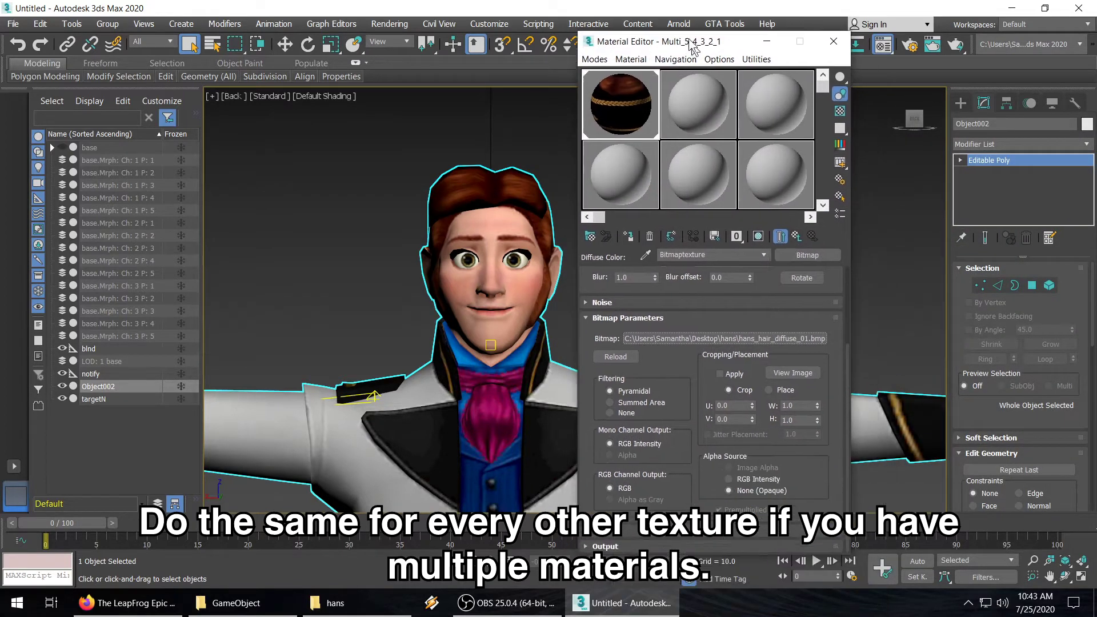
{"action": "left_click", "coordinate": [795, 232]}
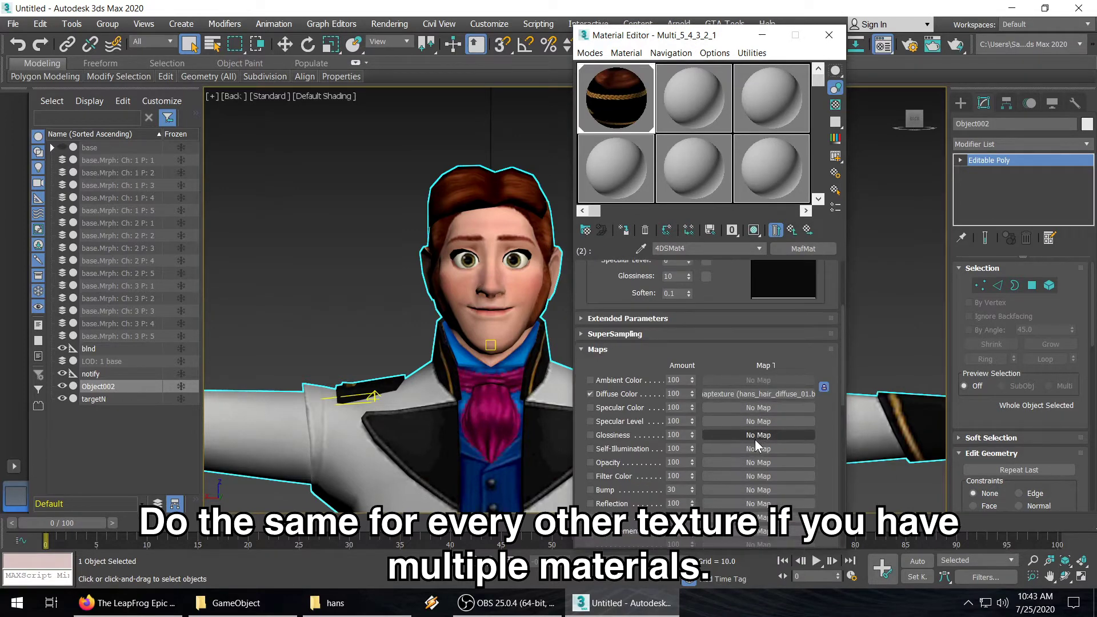
{"action": "left_click", "coordinate": [590, 462]}
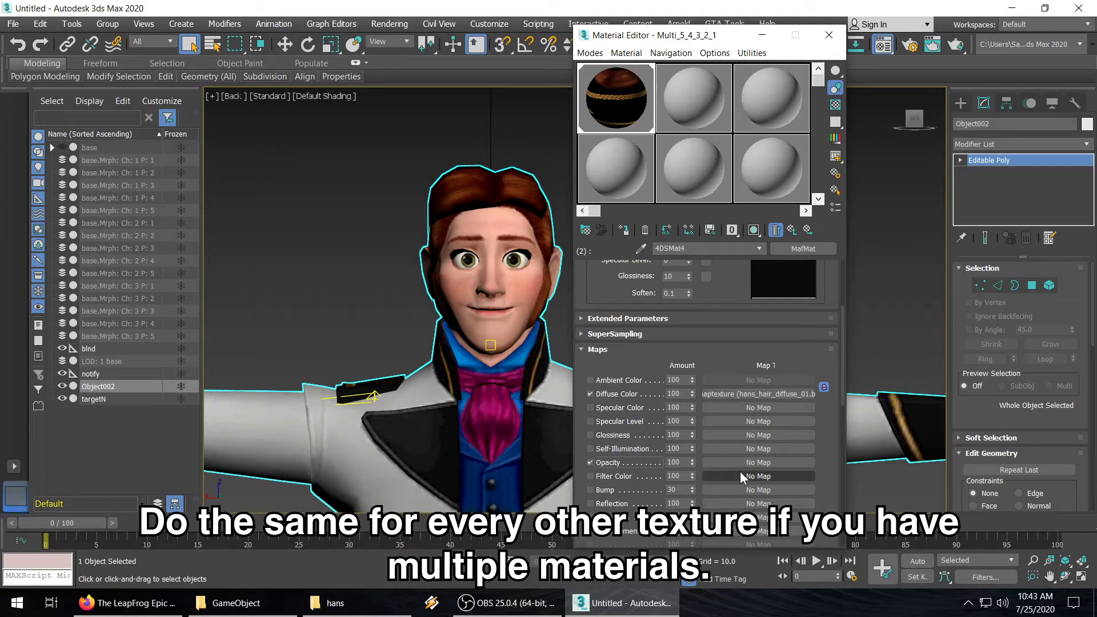
{"action": "left_click", "coordinate": [752, 463]}
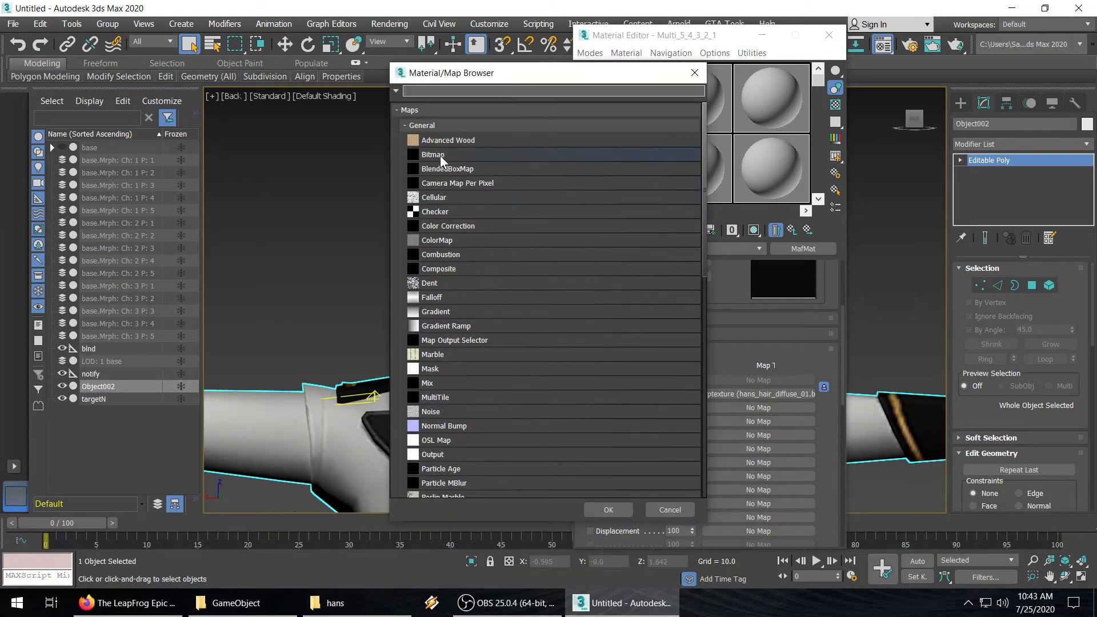
Set 4DSMat4's opacity map to a Bitmap using hans_hair_alpha_01.bmp
{"action": "double_click", "coordinate": [440, 155]}
{"action": "left_click", "coordinate": [51, 150]}
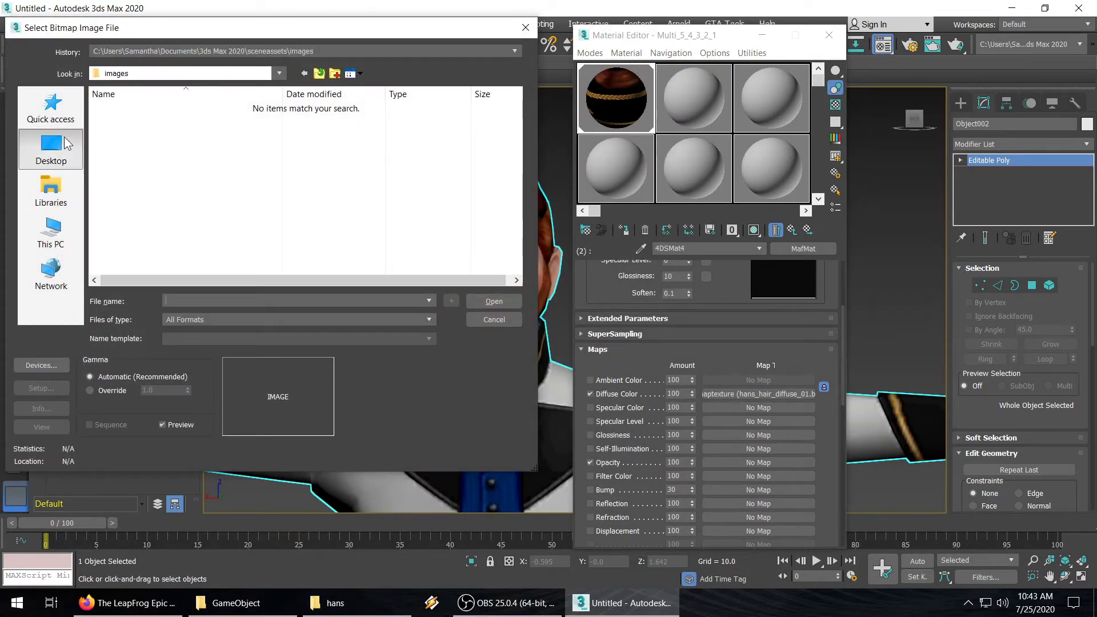
{"action": "double_click", "coordinate": [379, 223]}
{"action": "double_click", "coordinate": [328, 154]}
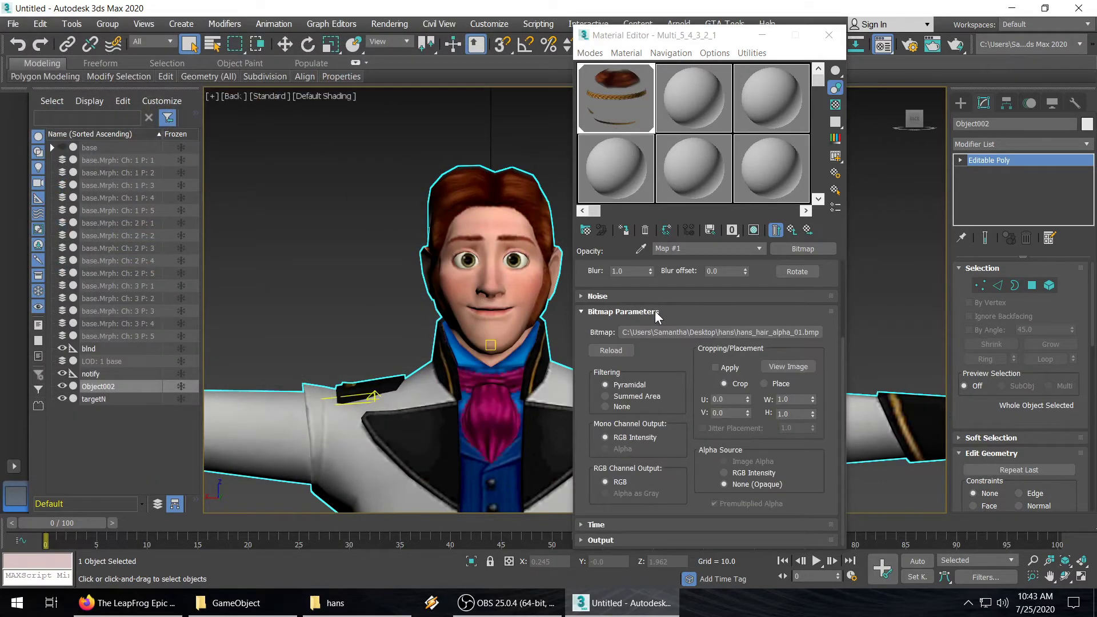
{"action": "scroll", "coordinate": [553, 303], "scroll_direction": "down", "scroll_amount": 4}
{"action": "scroll", "coordinate": [496, 286], "scroll_direction": "down", "scroll_amount": 5}
{"action": "scroll", "coordinate": [529, 351], "scroll_direction": "up", "scroll_amount": 7}
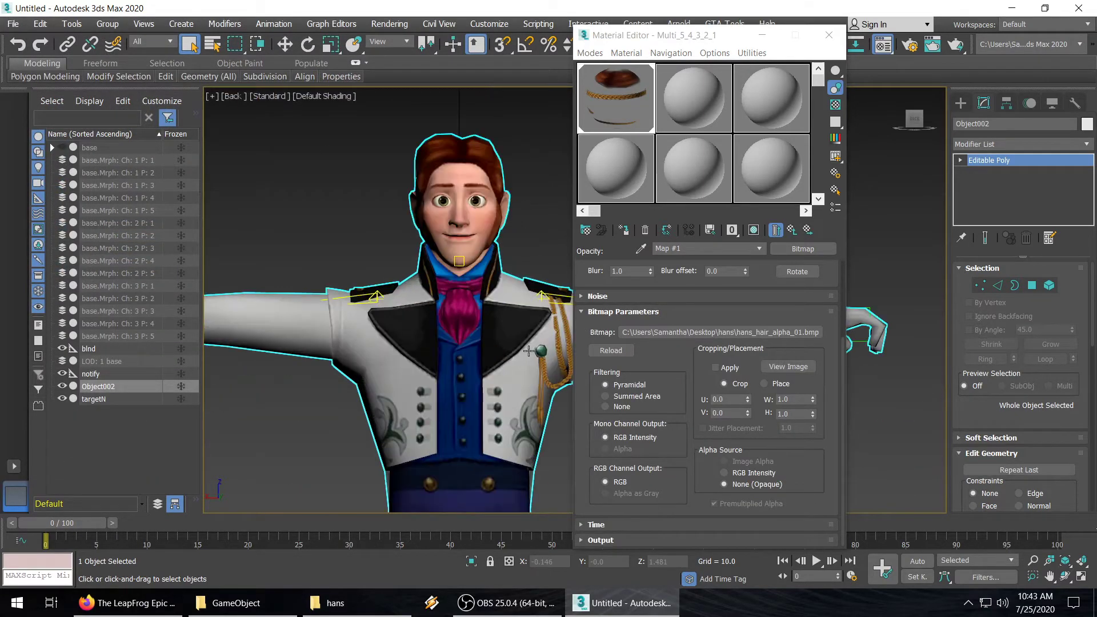
{"action": "left_click", "coordinate": [830, 37]}
Unhide the 'base' model and select it instead of Object002
{"action": "scroll", "coordinate": [658, 217], "scroll_direction": "down", "scroll_amount": 3}
{"action": "scroll", "coordinate": [579, 260], "scroll_direction": "up", "scroll_amount": 5}
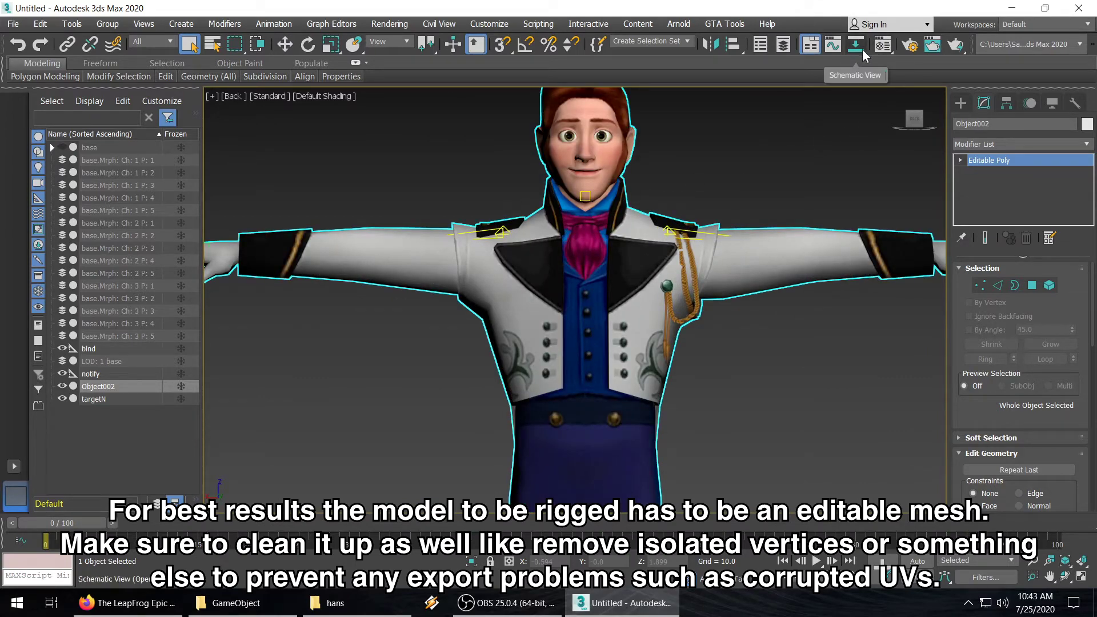
{"action": "left_click", "coordinate": [62, 148]}
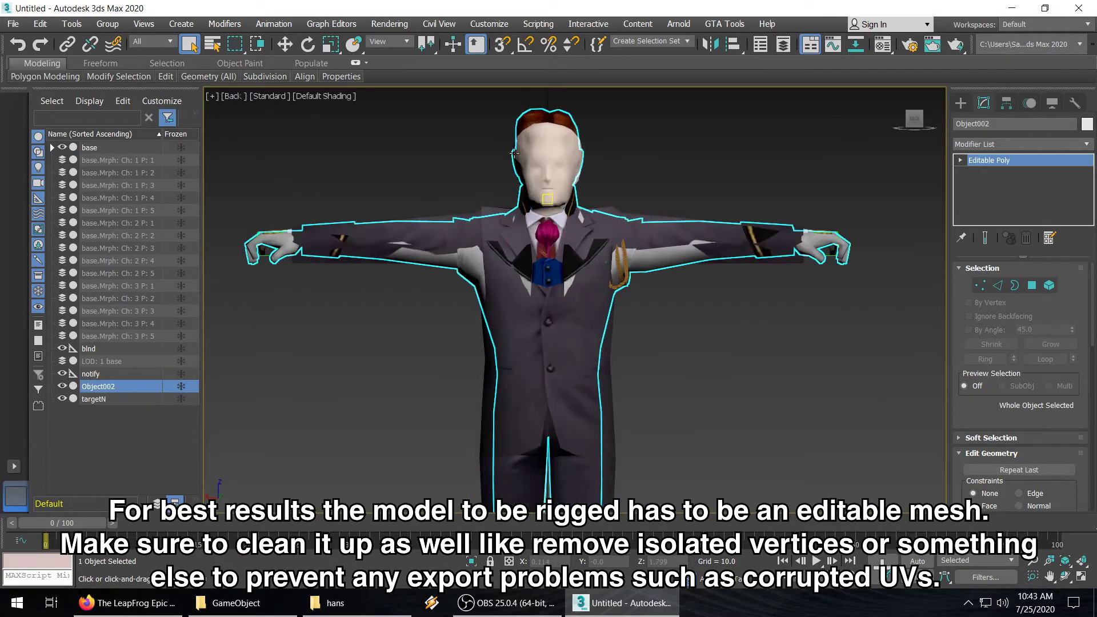
{"action": "left_click", "coordinate": [458, 170]}
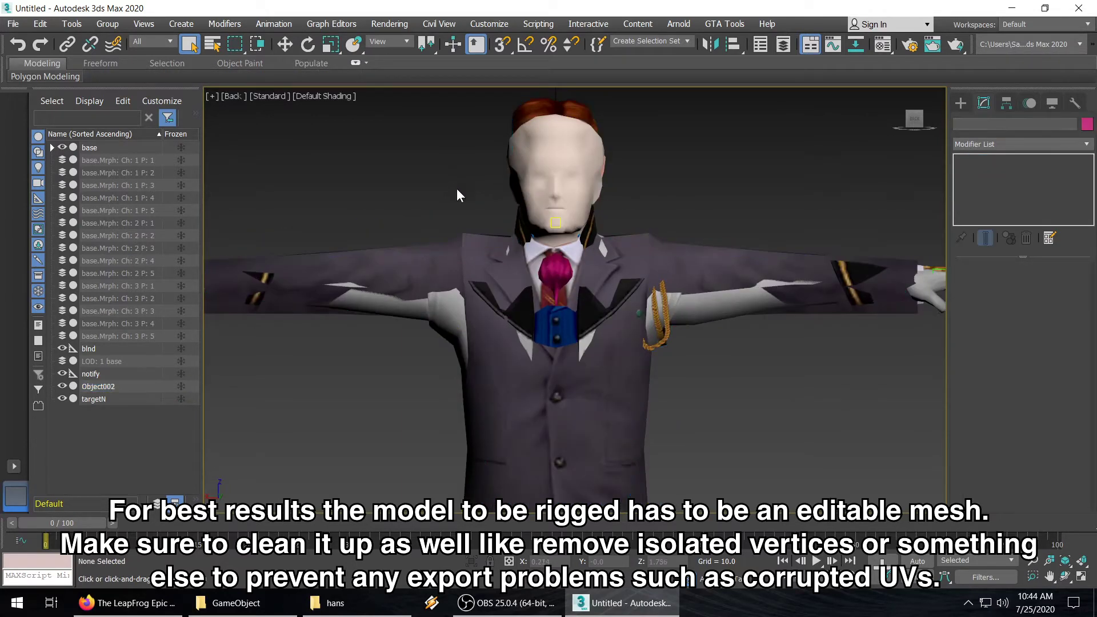
{"action": "left_click", "coordinate": [461, 249]}
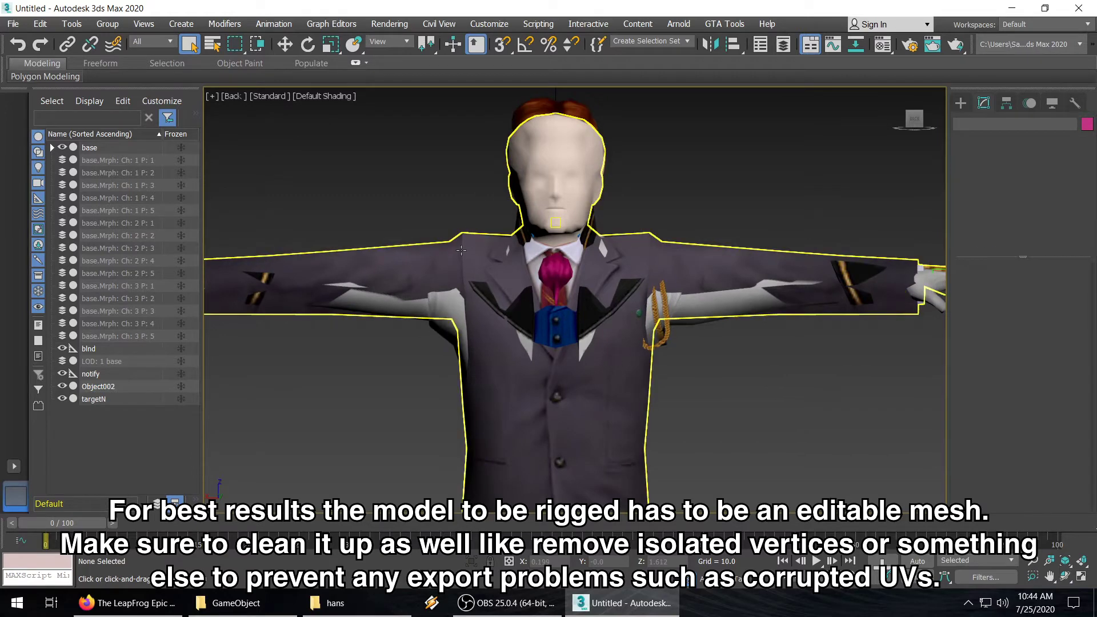
{"action": "key", "text": "m"}
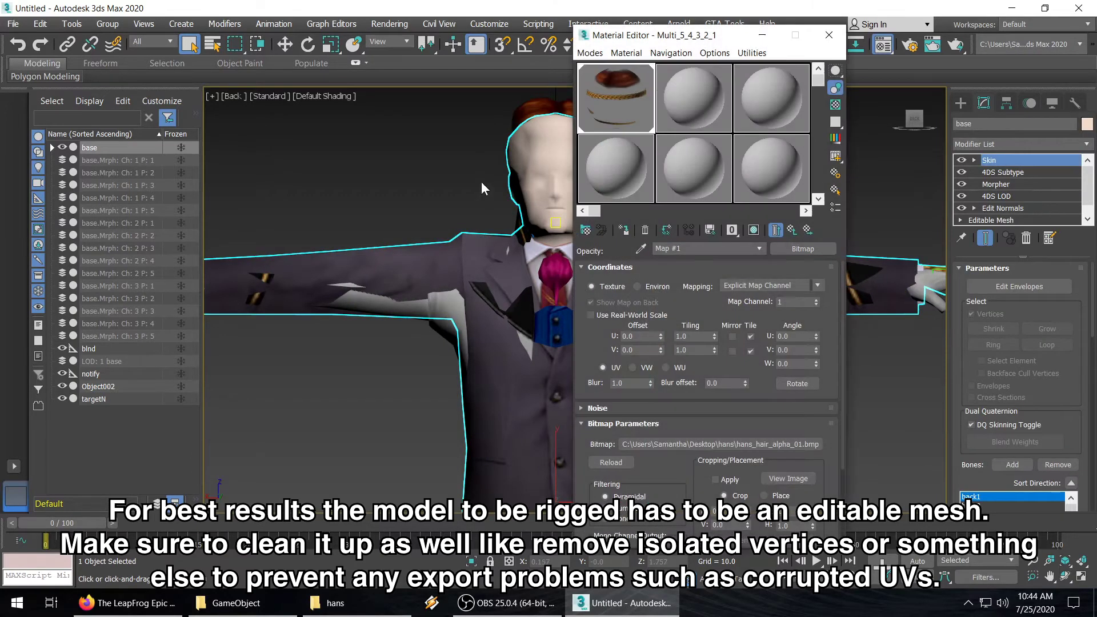
View the five Multi/Sub-Object sub-materials, close the editor, and select Object002
{"action": "left_click", "coordinate": [790, 230]}
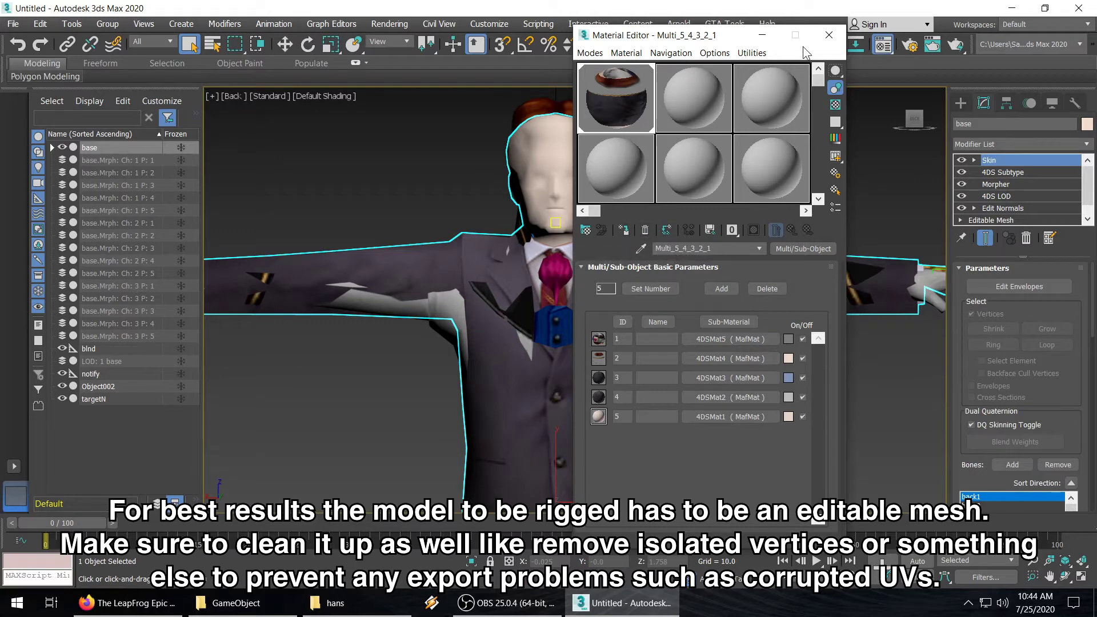
{"action": "left_click", "coordinate": [829, 34]}
{"action": "left_click", "coordinate": [726, 153]}
{"action": "left_click", "coordinate": [550, 106]}
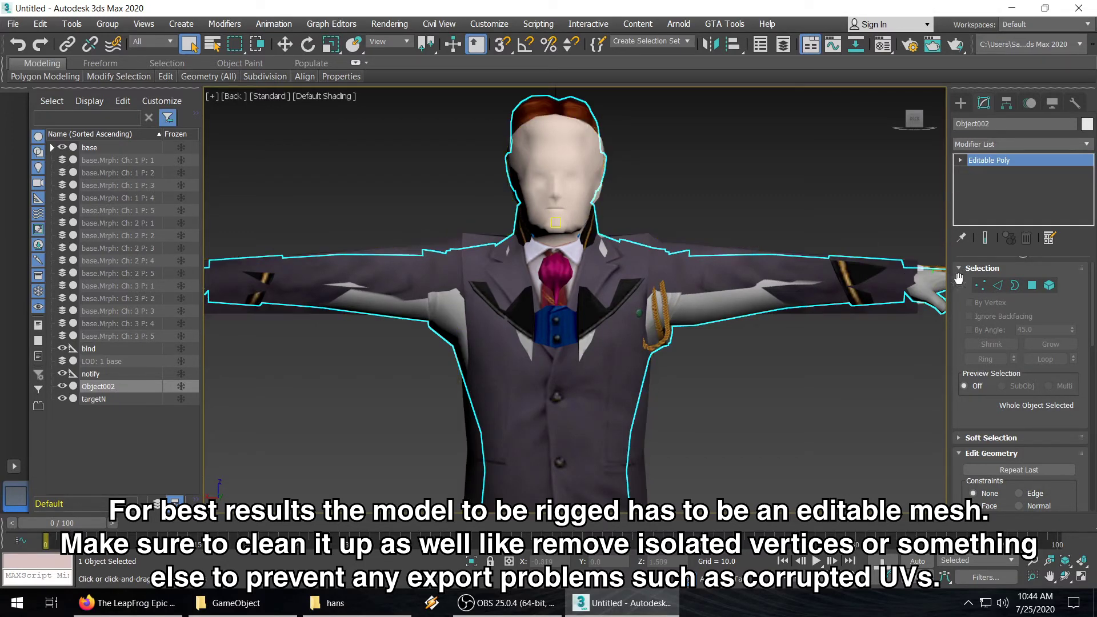
Drop 'base' to its Editable Mesh past the warning and select all 818 vertices
{"action": "left_click", "coordinate": [106, 147]}
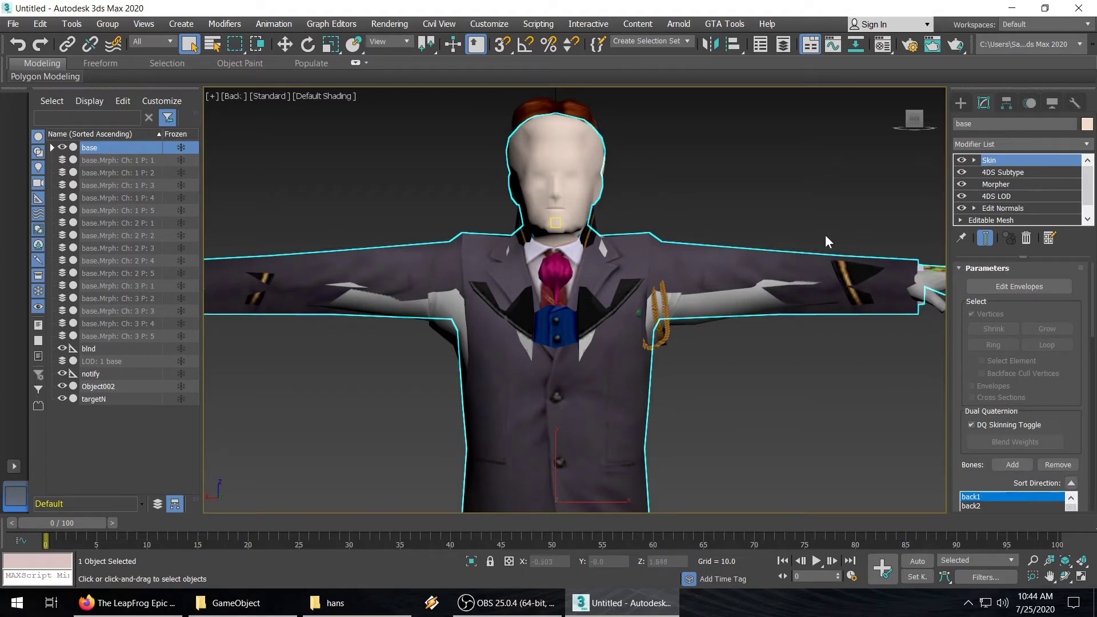
{"action": "left_click", "coordinate": [1000, 221]}
{"action": "left_click", "coordinate": [615, 341]}
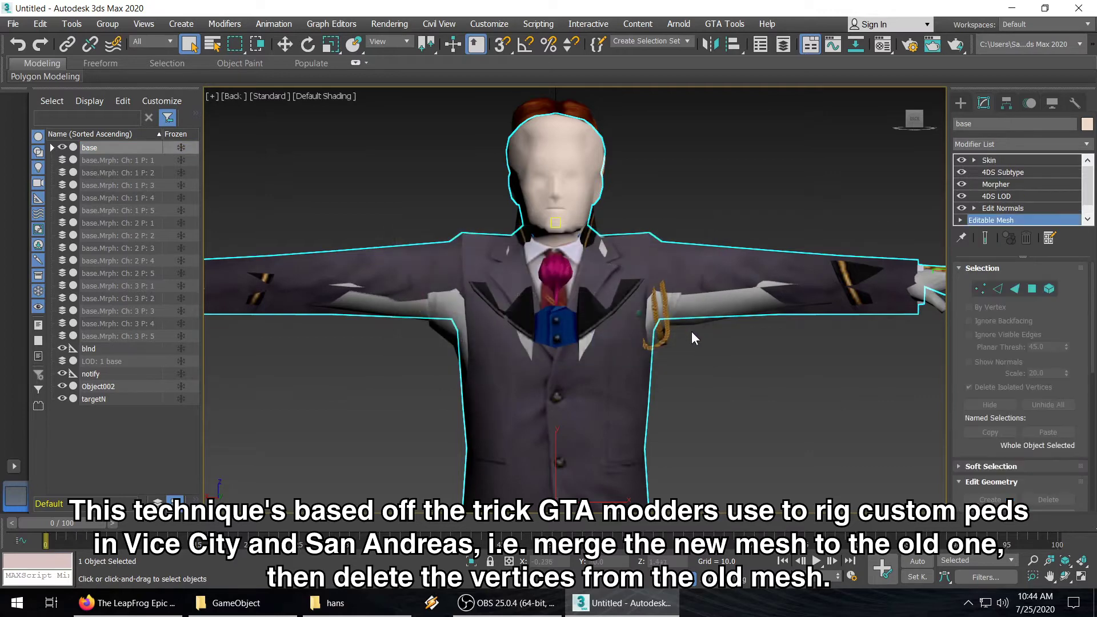
{"action": "left_click", "coordinate": [982, 290]}
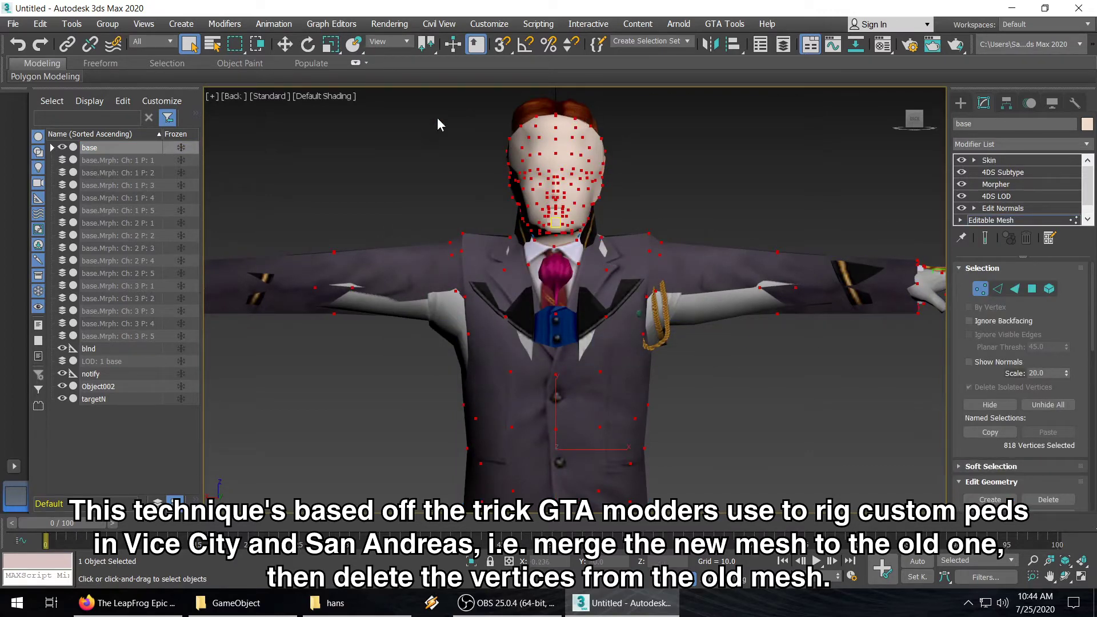
{"action": "left_click_drag", "start_coordinate": [954, 378], "coordinate": [959, 216]}
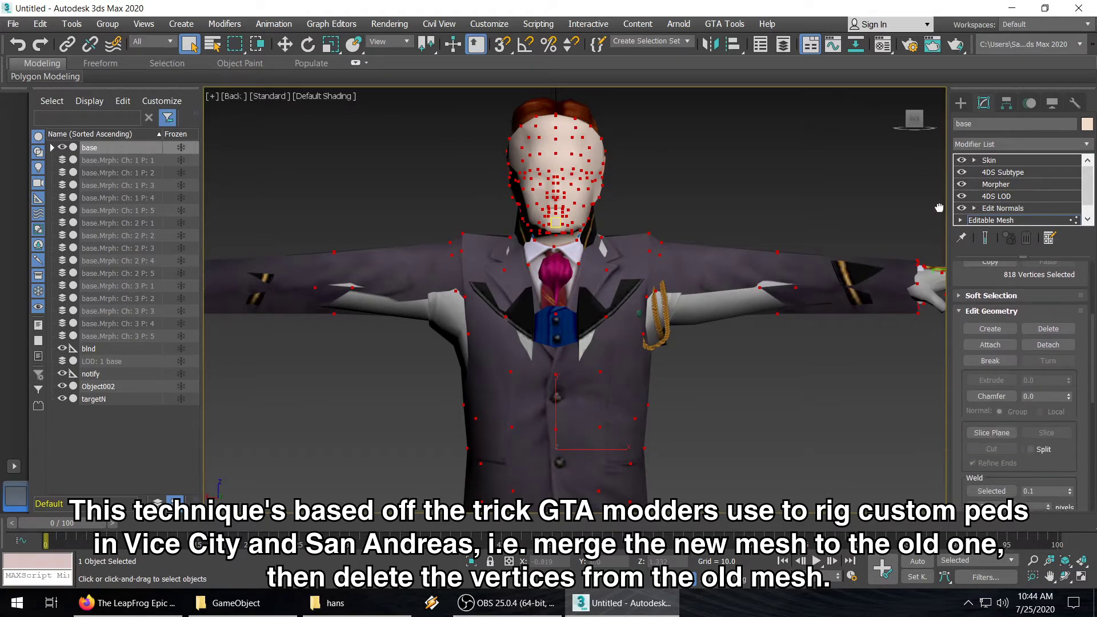
Attach Object002 to the base mesh and delete the old mesh's 818 selected vertices
{"action": "left_click", "coordinate": [983, 345]}
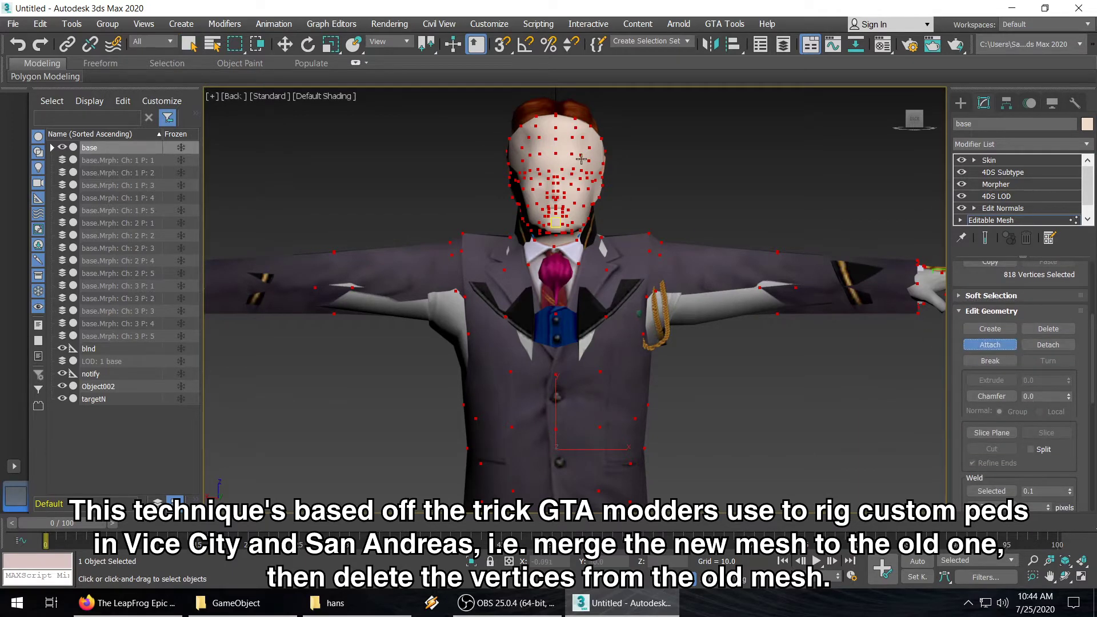
{"action": "left_click", "coordinate": [546, 106]}
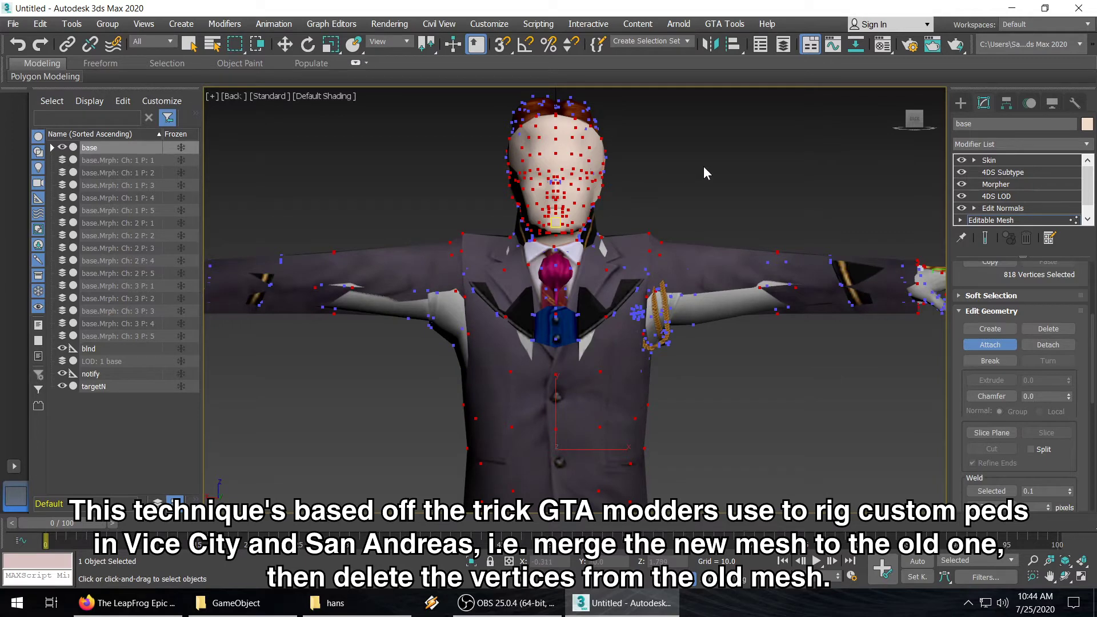
{"action": "key", "text": "Delete"}
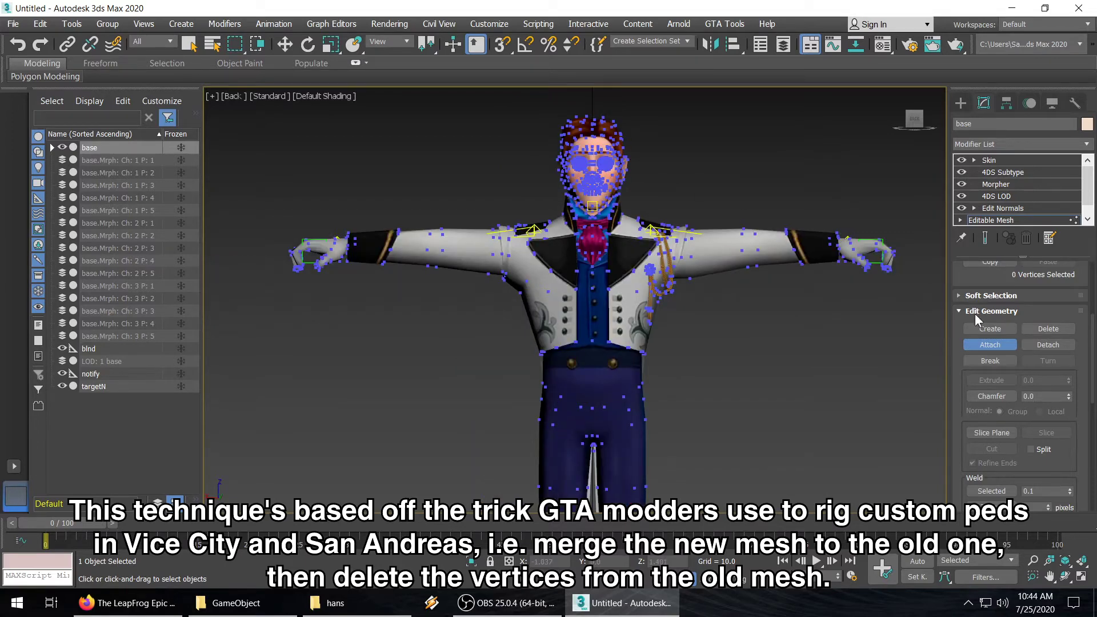
{"action": "scroll", "coordinate": [1093, 316], "scroll_direction": "up", "scroll_amount": 2}
{"action": "scroll", "coordinate": [1093, 316], "scroll_direction": "up", "scroll_amount": 2}
{"action": "scroll", "coordinate": [1093, 316], "scroll_direction": "up", "scroll_amount": 2}
{"action": "scroll", "coordinate": [1093, 316], "scroll_direction": "down", "scroll_amount": 2}
Exit attach mode and vertex sub-object editing, then reselect the base object
{"action": "left_click", "coordinate": [997, 459]}
{"action": "scroll", "coordinate": [976, 309], "scroll_direction": "up", "scroll_amount": 1}
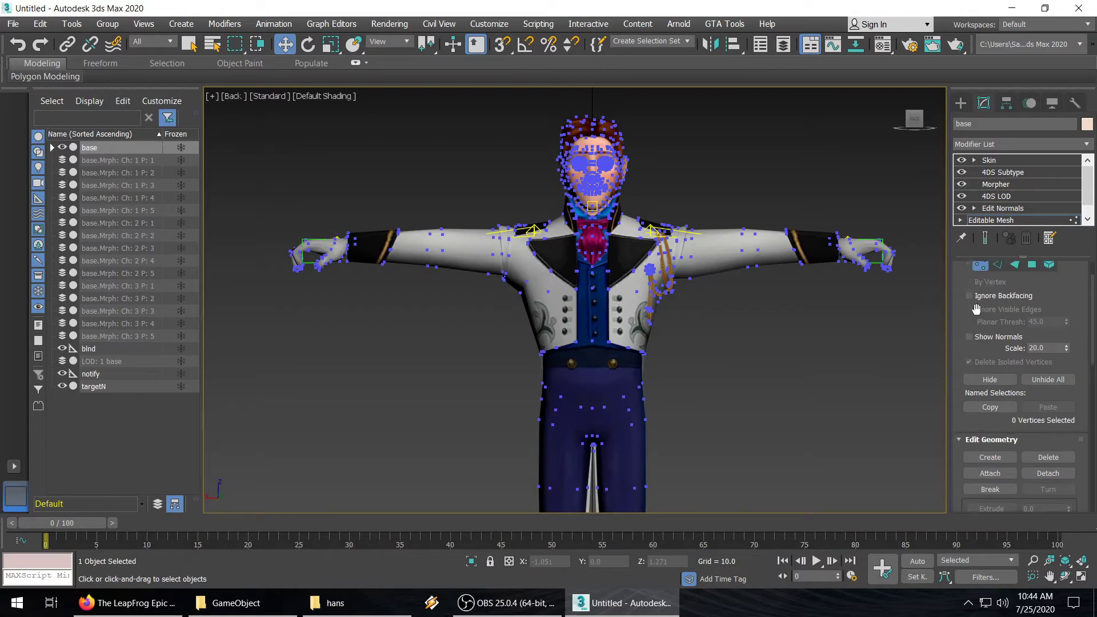
{"action": "left_click", "coordinate": [974, 290]}
{"action": "left_click", "coordinate": [812, 290]}
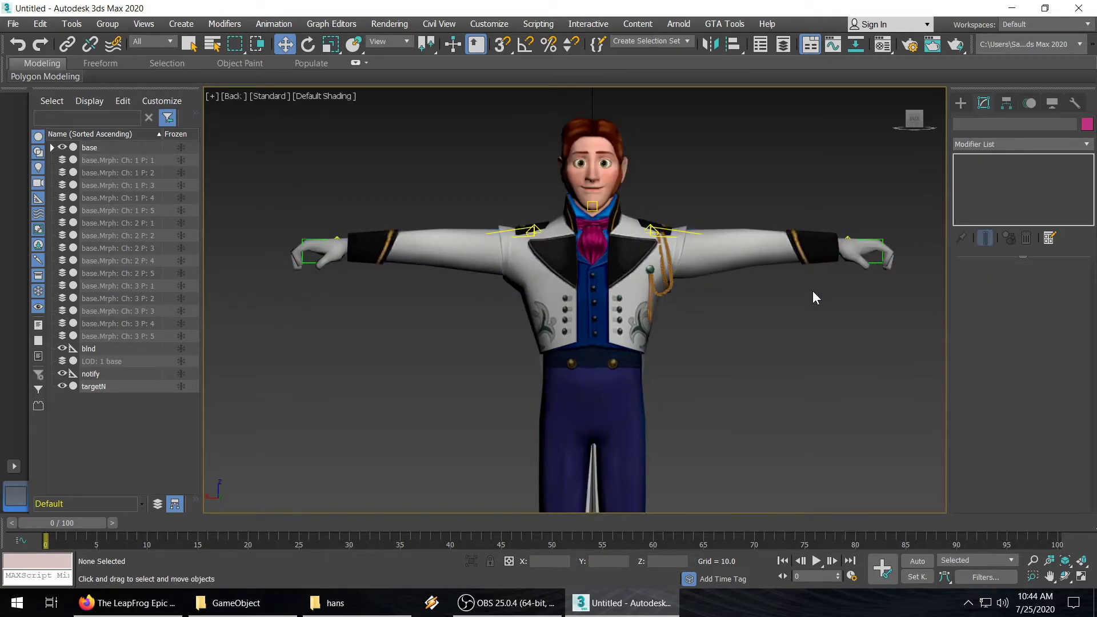
{"action": "left_click", "coordinate": [468, 260]}
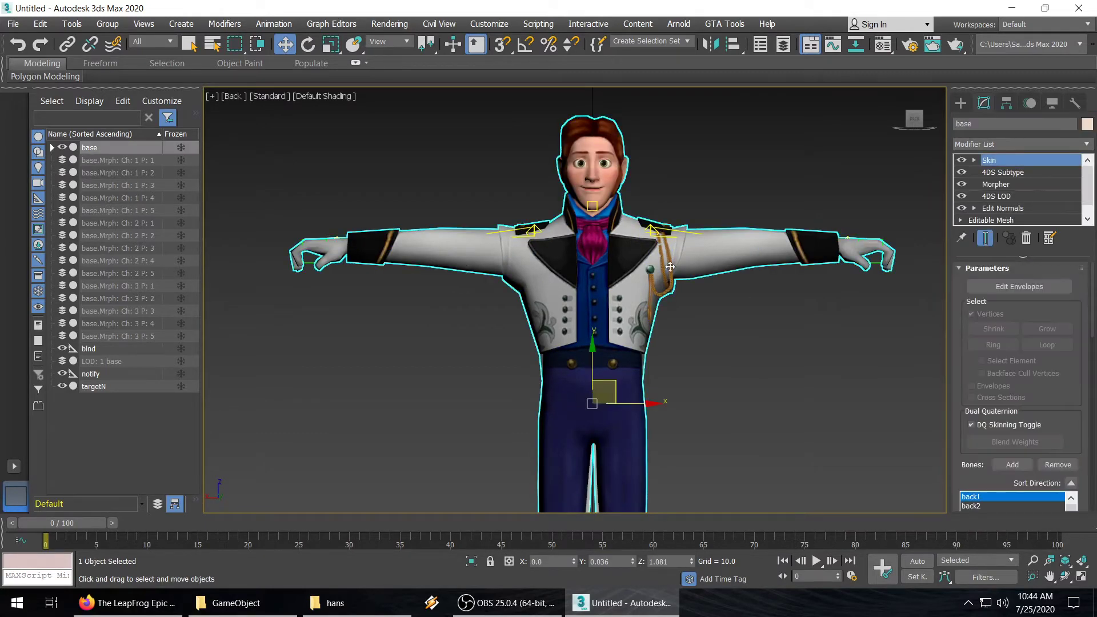
Delete the Edit Normals and Morpher modifiers from the base object's stack
{"action": "left_click", "coordinate": [1003, 208]}
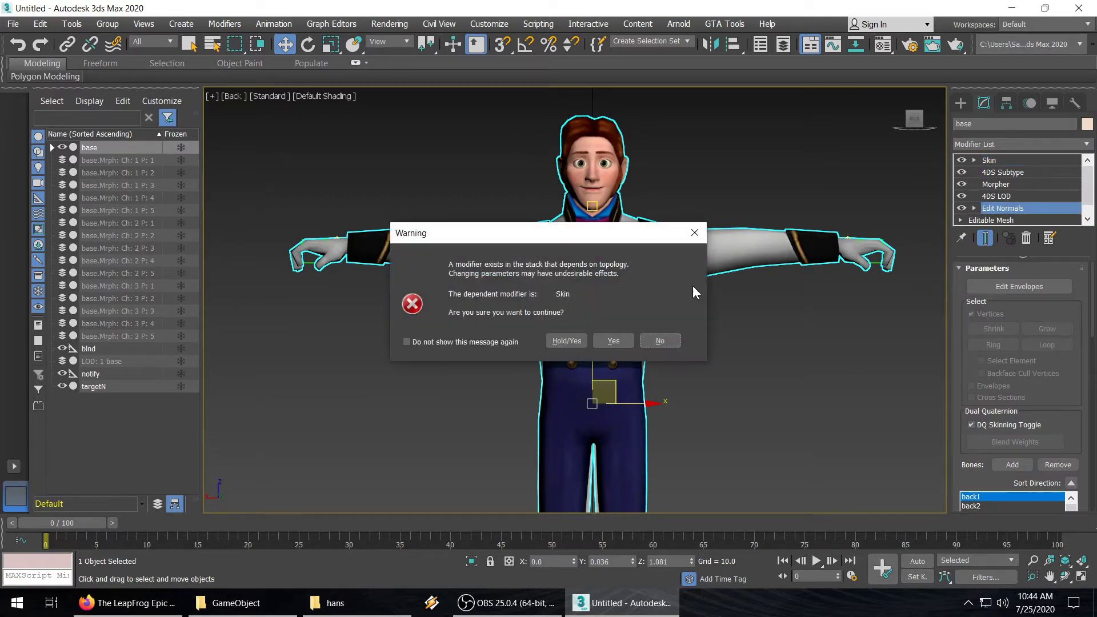
{"action": "left_click", "coordinate": [612, 342]}
{"action": "right_click", "coordinate": [997, 208]}
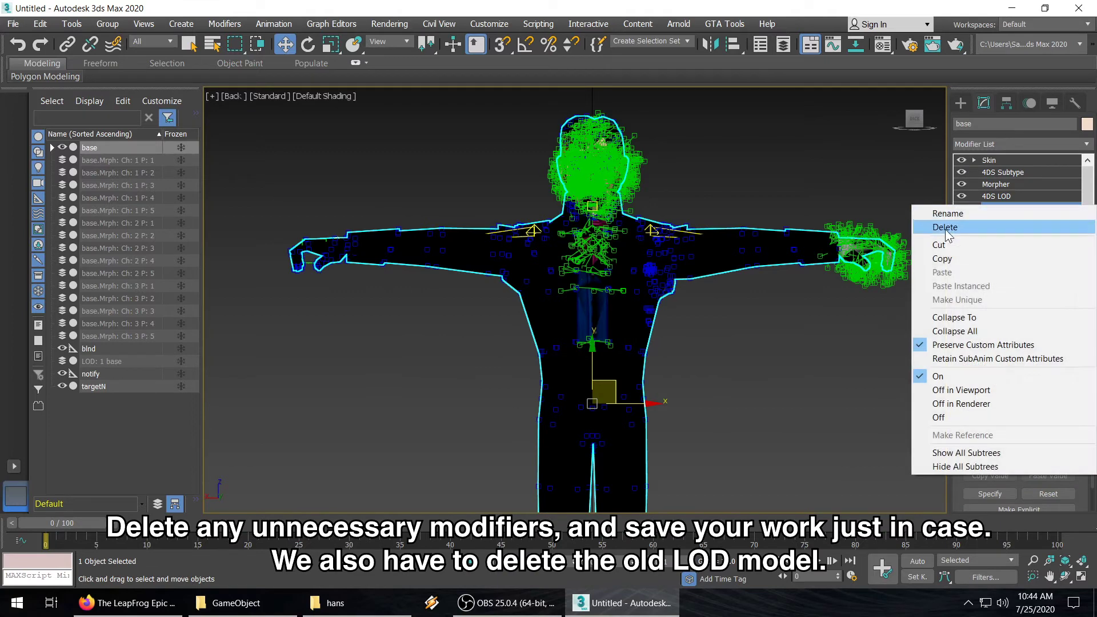
{"action": "left_click", "coordinate": [985, 222]}
{"action": "left_click", "coordinate": [996, 184]}
{"action": "right_click", "coordinate": [994, 188]}
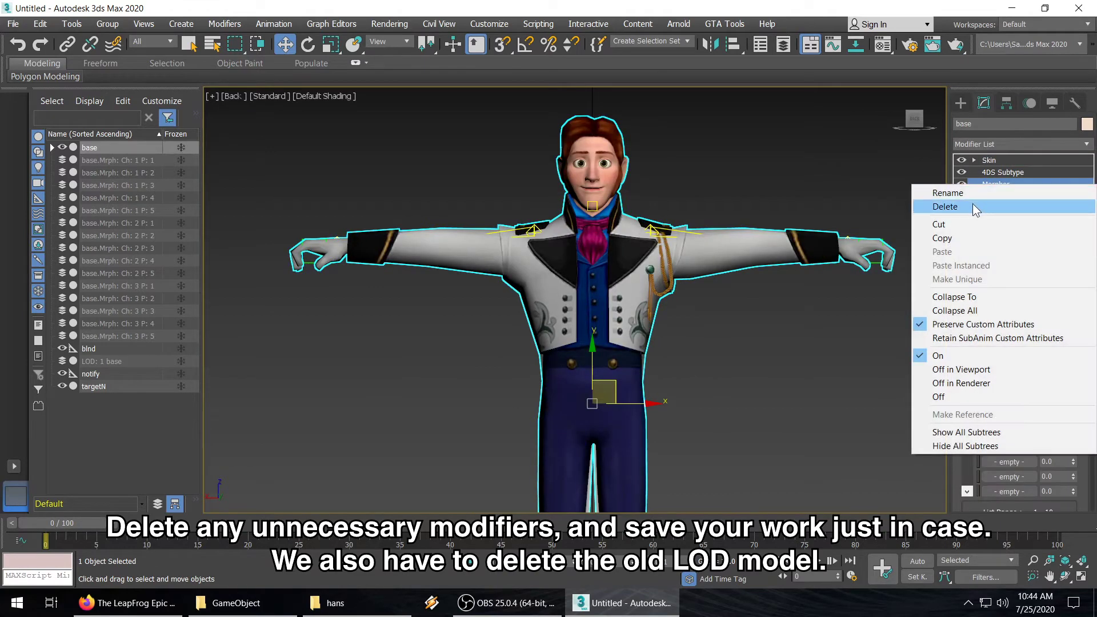
{"action": "left_click", "coordinate": [966, 207]}
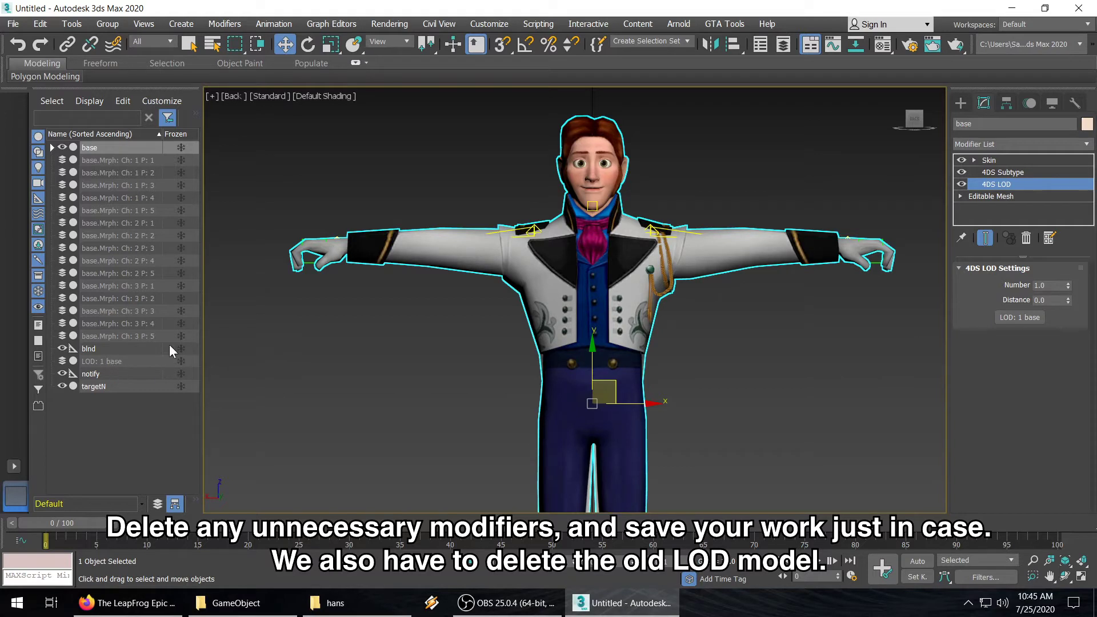
Delete the old LOD: 1 base object from the scene
{"action": "left_click", "coordinate": [101, 362]}
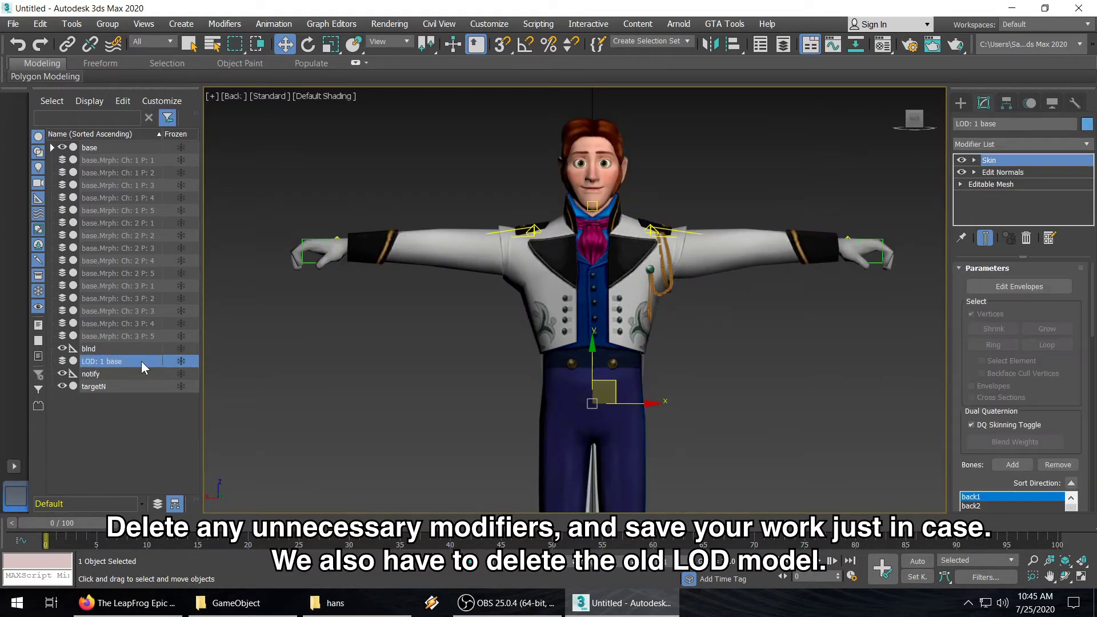
{"action": "right_click", "coordinate": [101, 361]}
{"action": "left_click", "coordinate": [184, 432]}
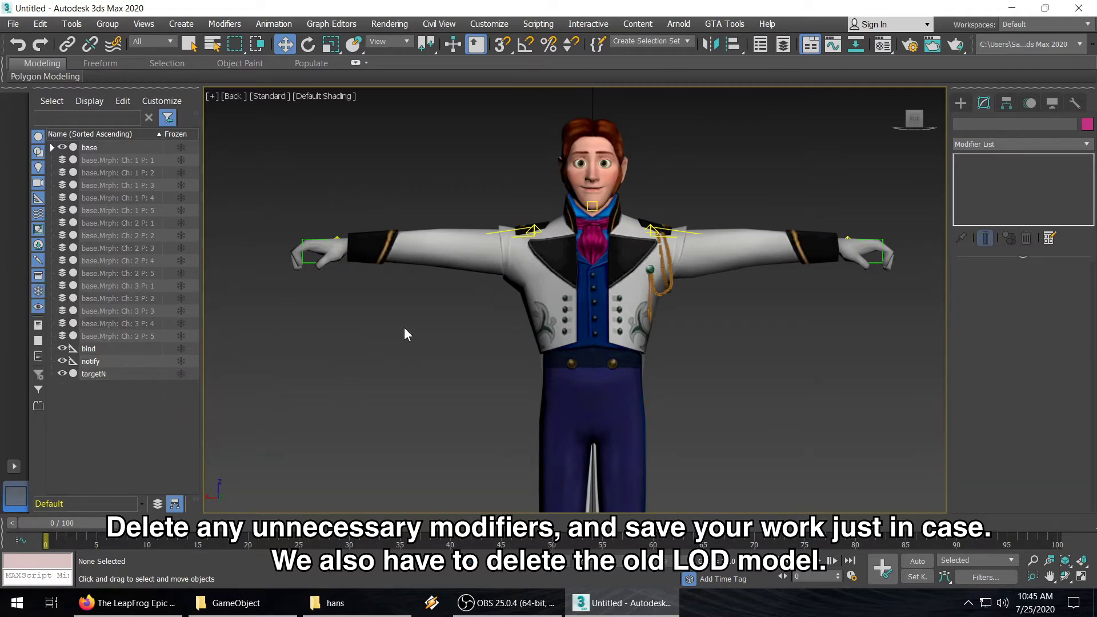
Save the scene over Hans.max in the Desktop's hans folder, confirming the replacement
{"action": "left_click", "coordinate": [8, 24]}
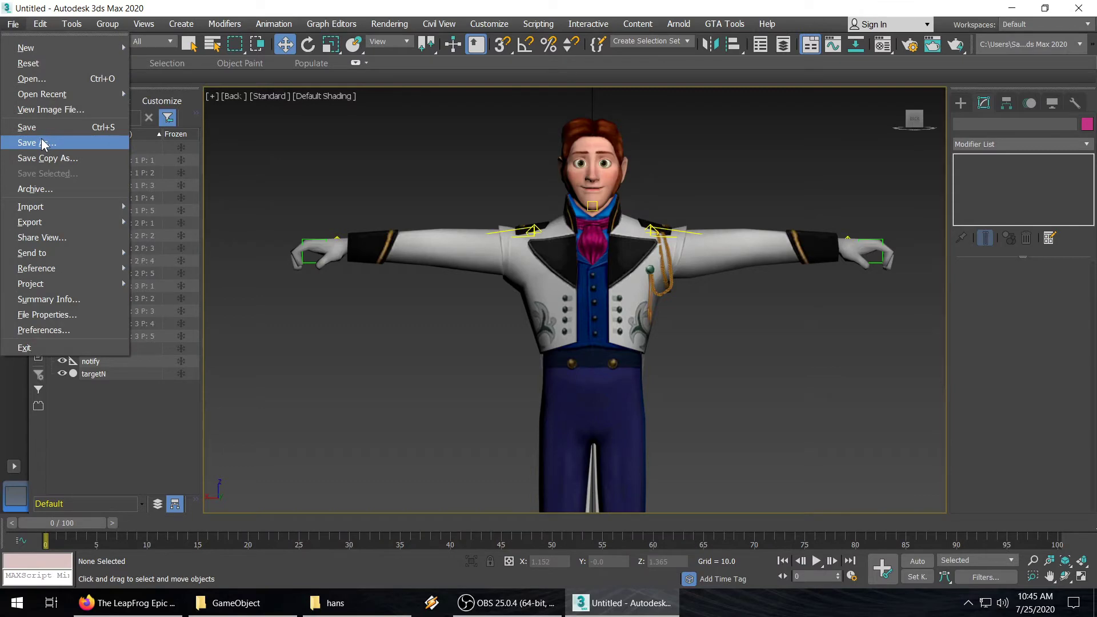
{"action": "left_click", "coordinate": [40, 152]}
{"action": "left_click", "coordinate": [43, 162]}
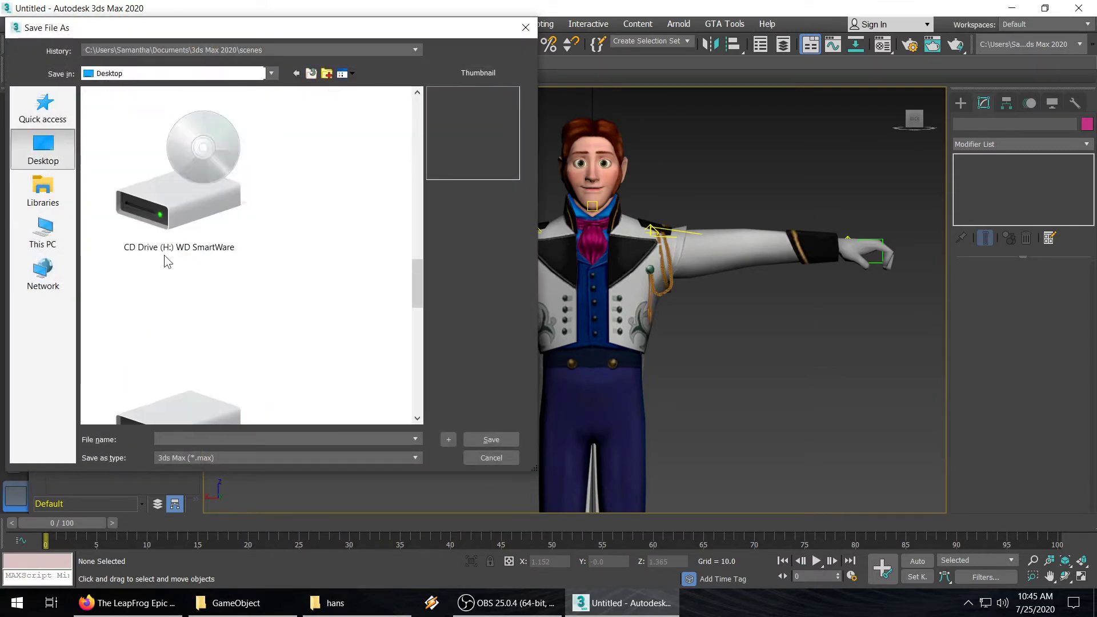
{"action": "scroll", "coordinate": [163, 254], "scroll_direction": "down", "scroll_amount": 3}
{"action": "double_click", "coordinate": [129, 134]}
{"action": "left_click", "coordinate": [128, 152]}
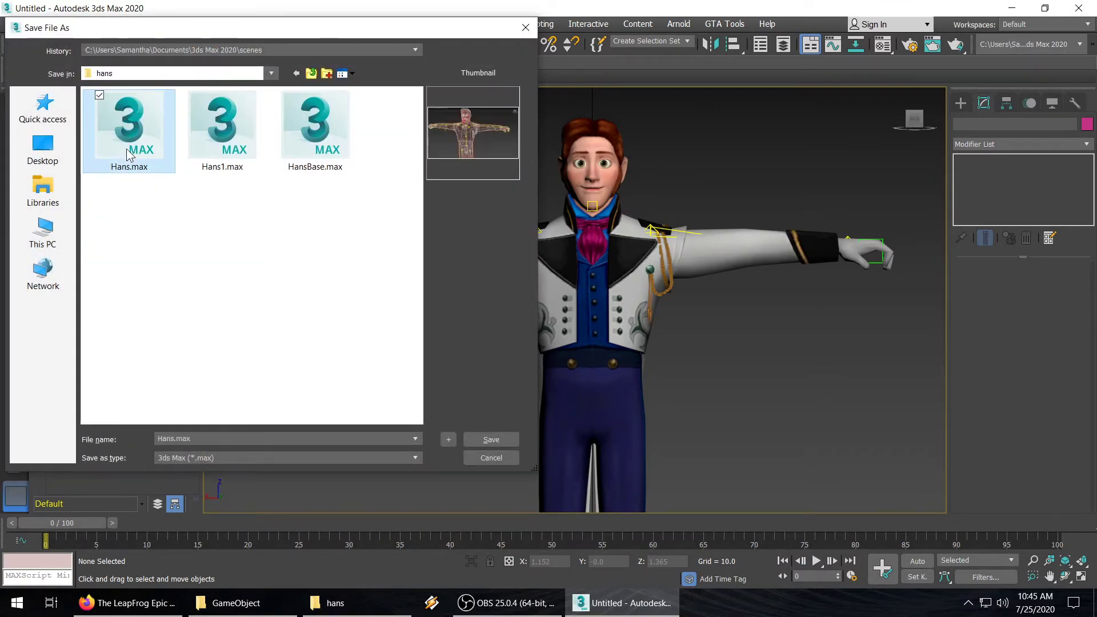
{"action": "double_click", "coordinate": [131, 147]}
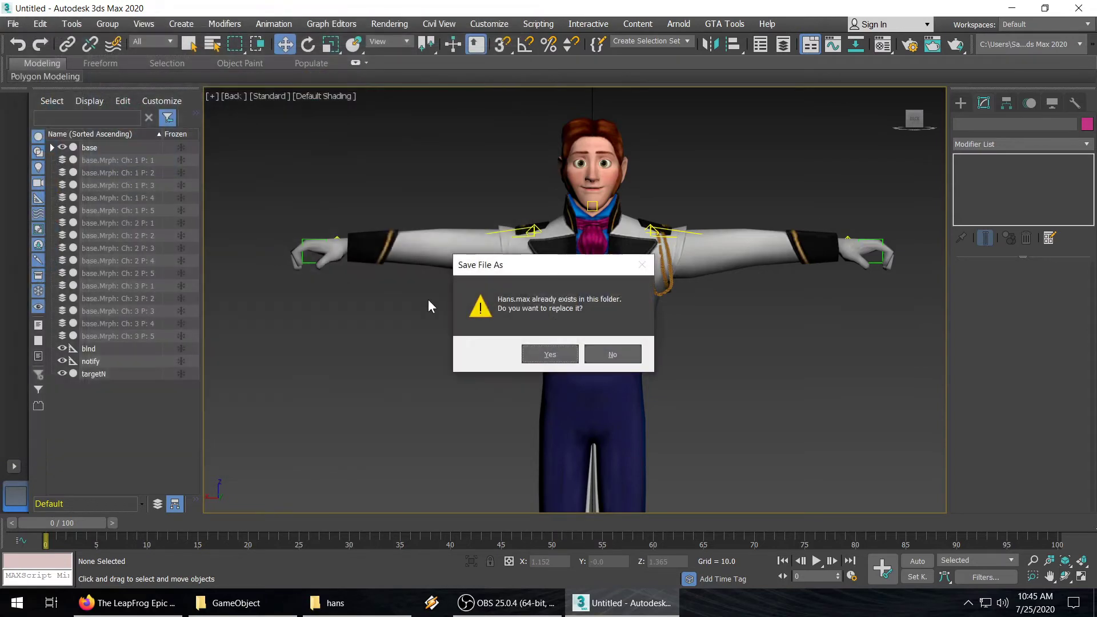
{"action": "left_click", "coordinate": [549, 354]}
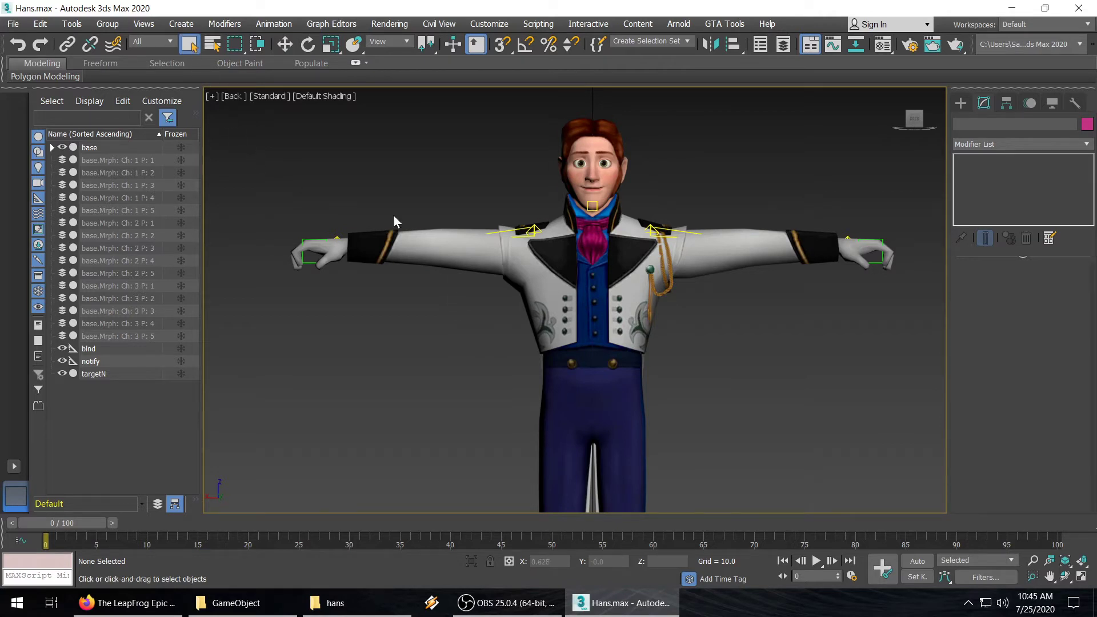
Select base, enable Edit Envelopes with Vertices on, and select all skin vertices with Ctrl+A
{"action": "left_click", "coordinate": [569, 154]}
{"action": "left_click", "coordinate": [1008, 286]}
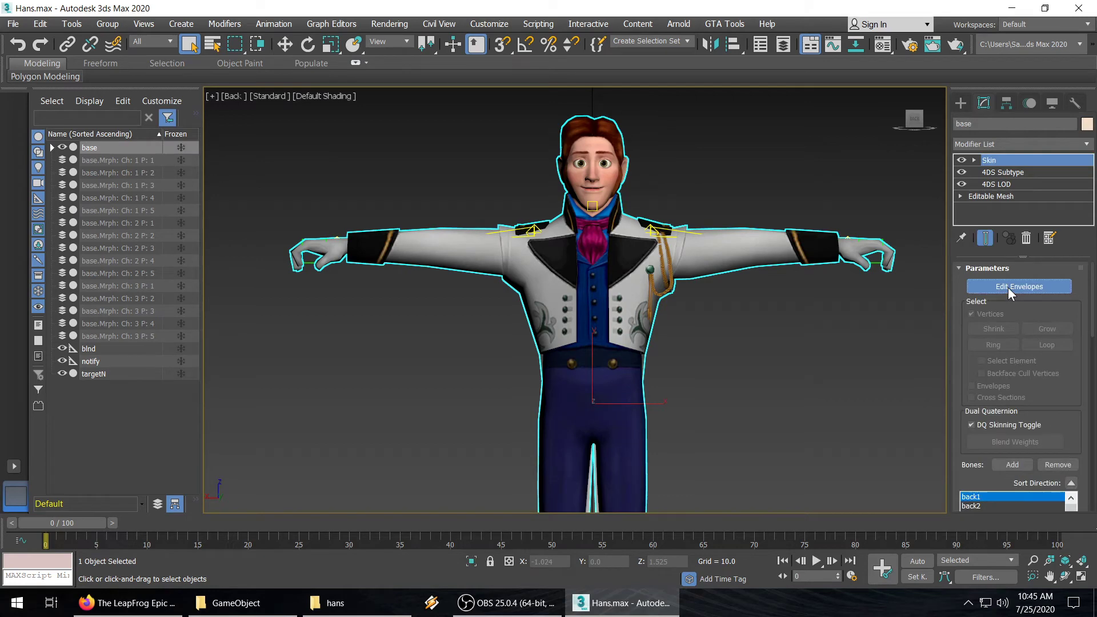
{"action": "scroll", "coordinate": [649, 298], "scroll_direction": "down", "scroll_amount": 4}
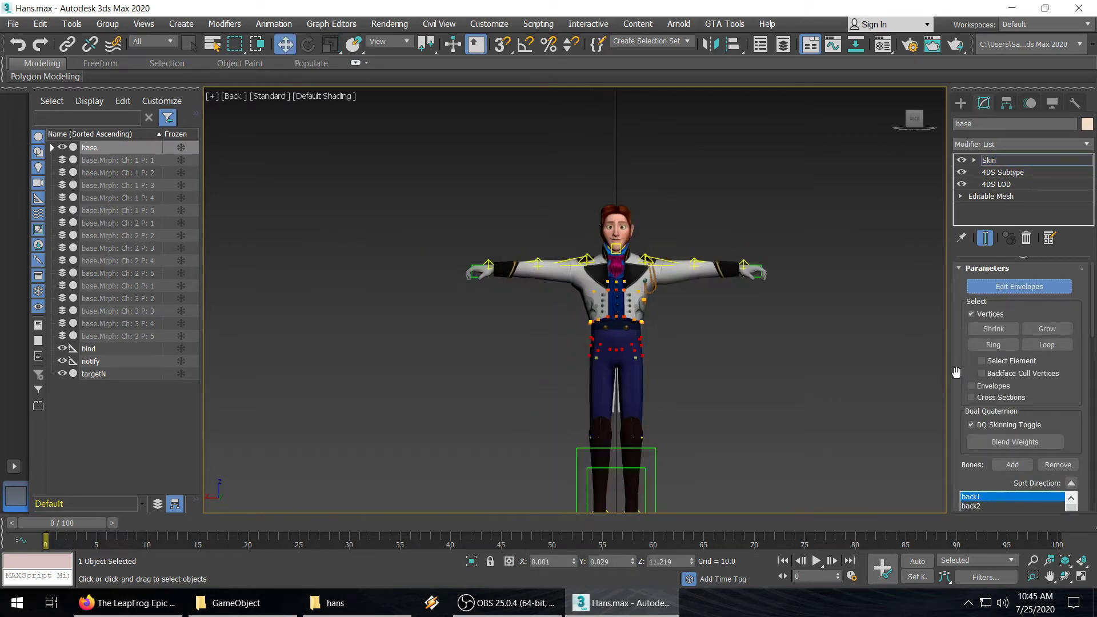
{"action": "left_click_drag", "start_coordinate": [956, 372], "coordinate": [934, 1]}
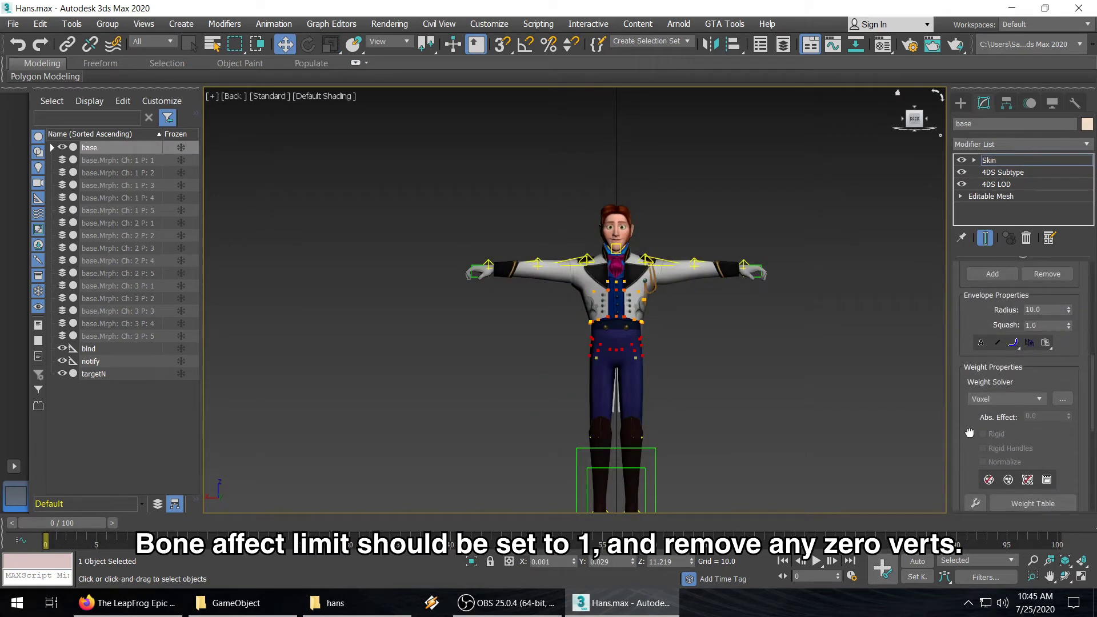
{"action": "scroll", "coordinate": [963, 381], "scroll_direction": "down", "scroll_amount": 2}
{"action": "key", "text": "ctrl+a"}
{"action": "left_click_drag", "start_coordinate": [965, 401], "coordinate": [966, 108]}
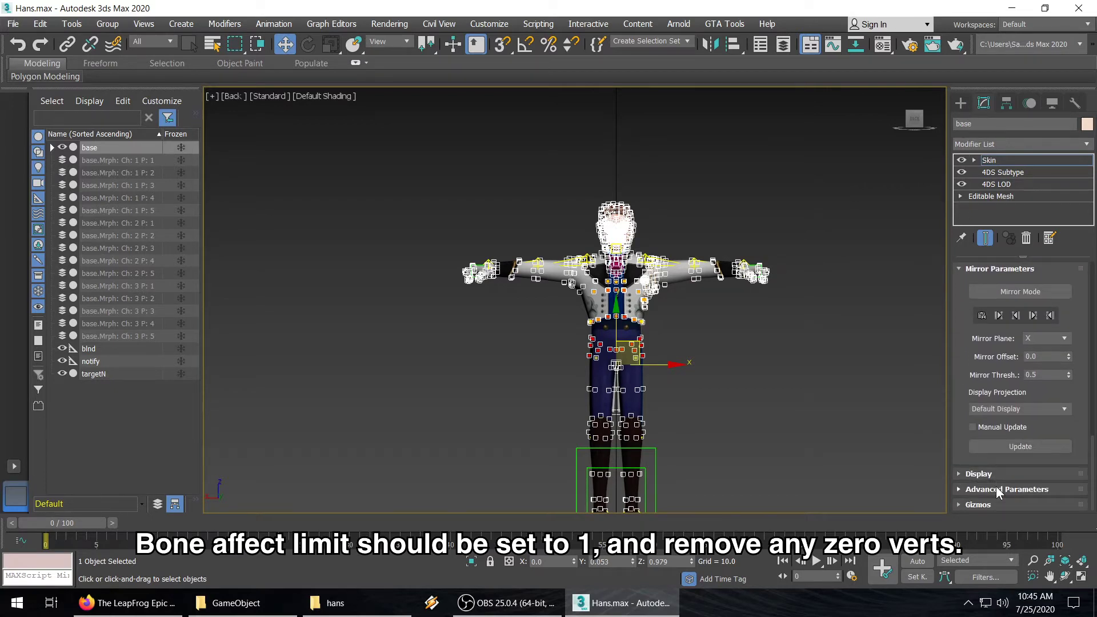
In Skin's Advanced Parameters, set Bone Affect Limit to 1 and apply Remove Zero Weights
{"action": "left_click", "coordinate": [997, 490]}
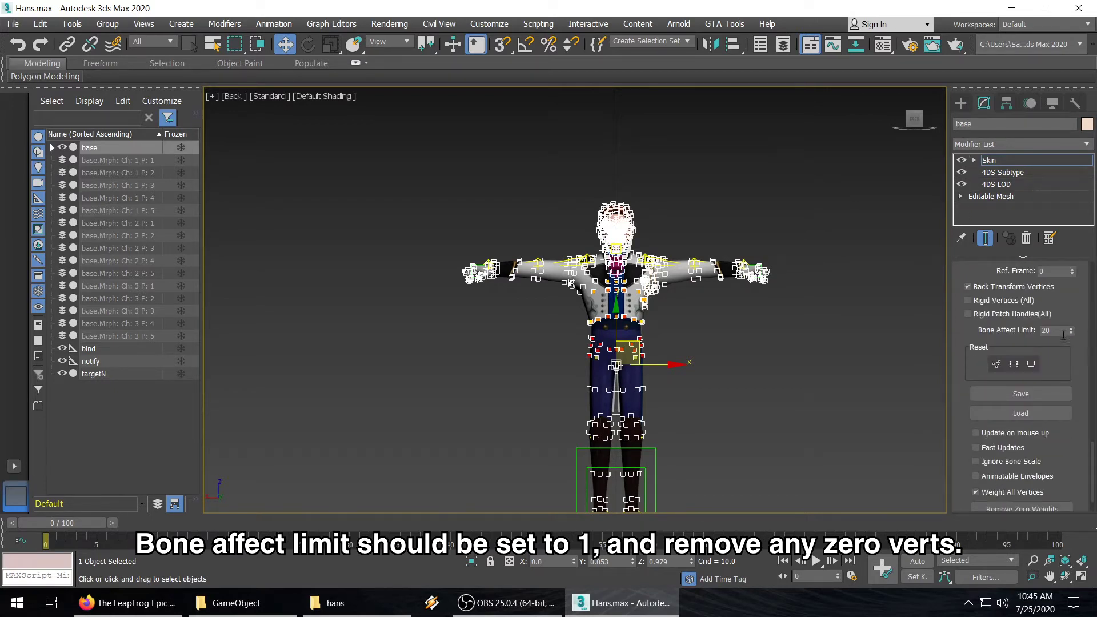
{"action": "type", "text": "1"}
{"action": "left_click", "coordinate": [715, 337]}
{"action": "mouse_move", "coordinate": [1095, 470]}
{"action": "left_mouse_down"}
{"action": "mouse_move", "coordinate": [1093, 395]}
{"action": "mouse_move", "coordinate": [1093, 480]}
{"action": "left_mouse_up"}
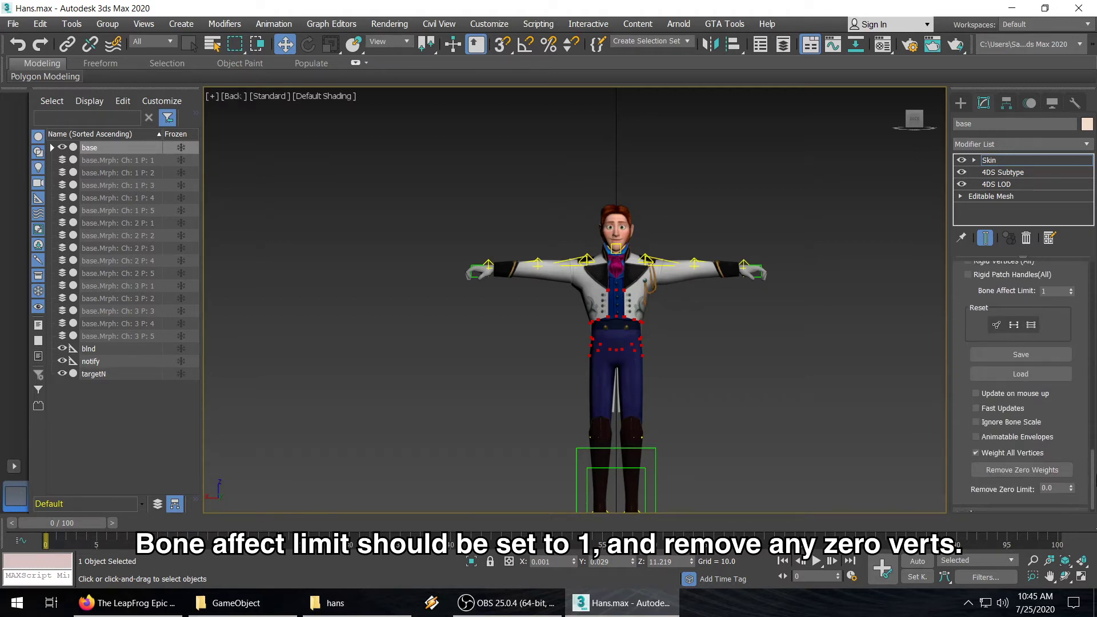
{"action": "left_click", "coordinate": [1007, 461]}
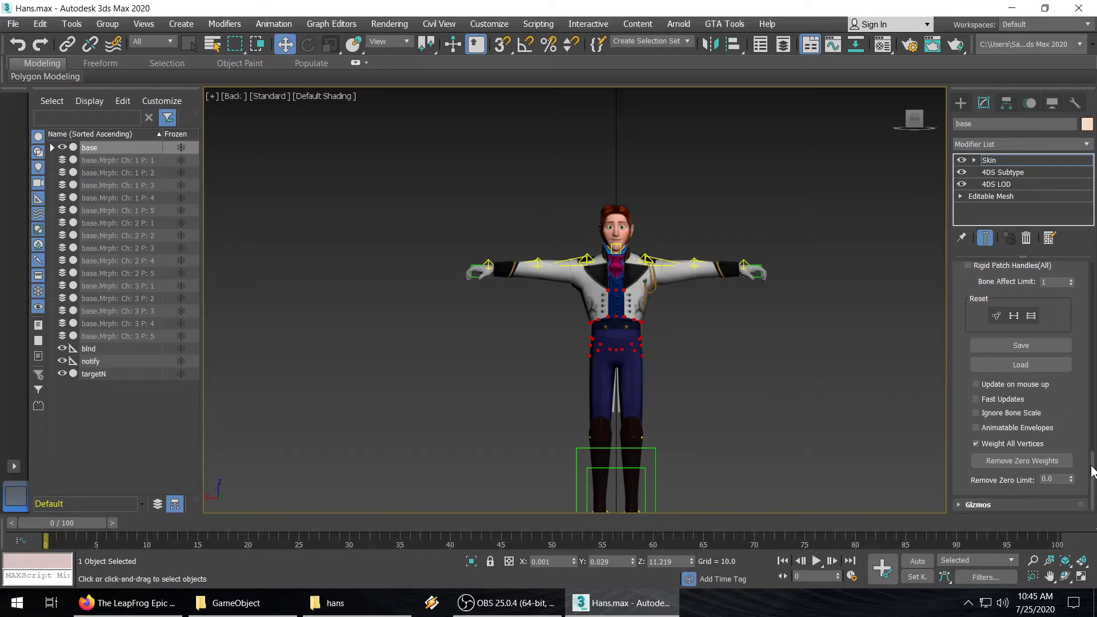
{"action": "left_click_drag", "start_coordinate": [1092, 471], "coordinate": [1094, 267]}
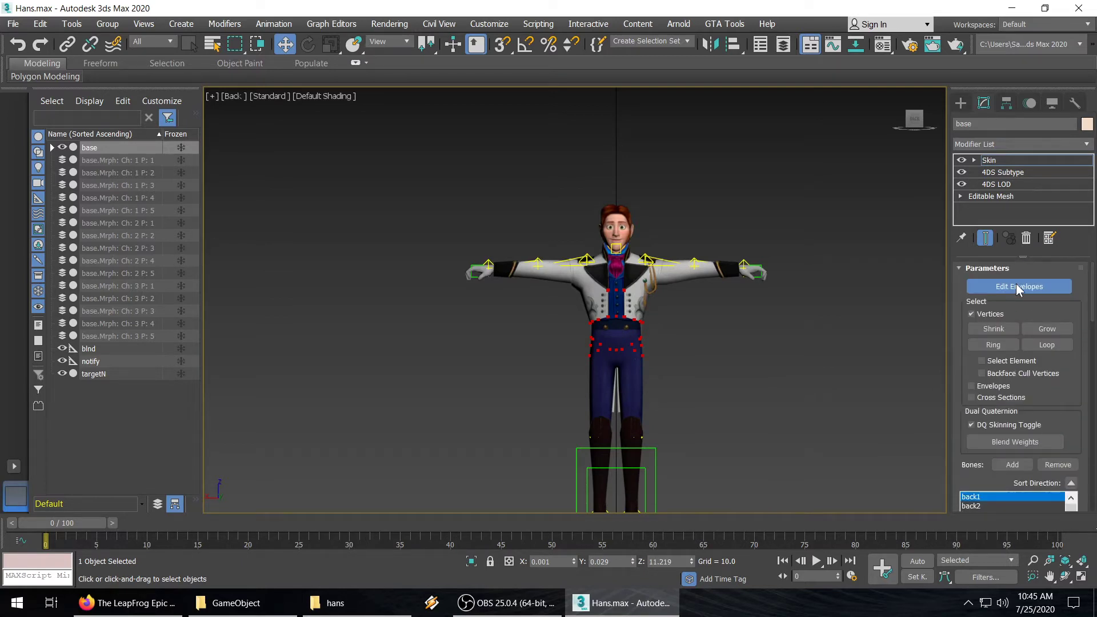
Turn off Edit Envelopes, deselect, then reselect the base object
{"action": "left_click", "coordinate": [1017, 286]}
{"action": "left_click", "coordinate": [808, 300]}
{"action": "scroll", "coordinate": [640, 242], "scroll_direction": "up", "scroll_amount": 2}
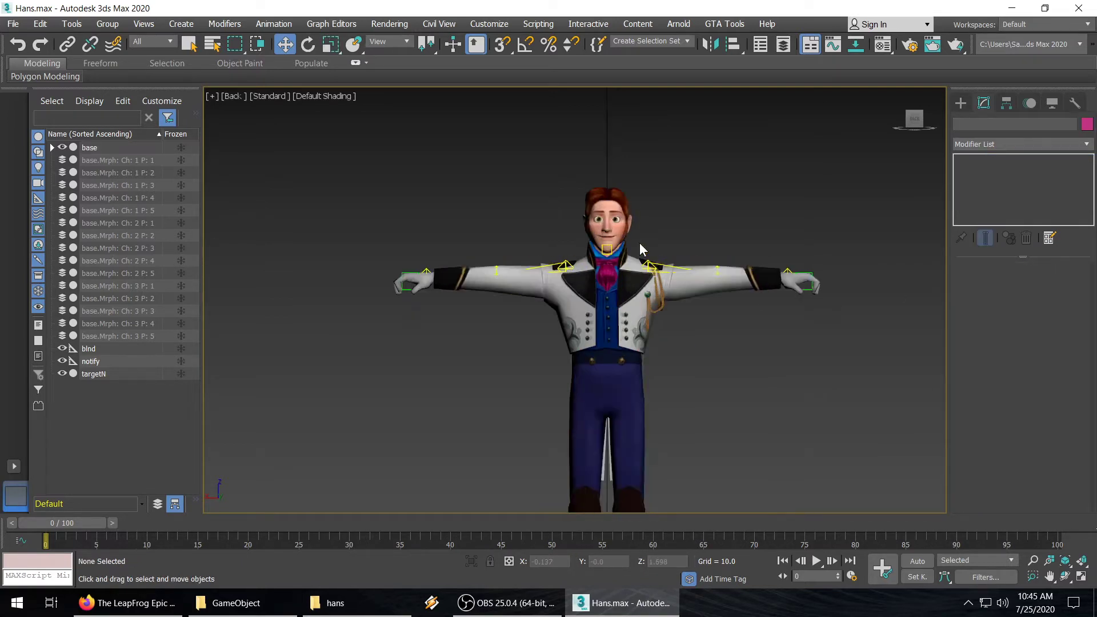
{"action": "scroll", "coordinate": [600, 215], "scroll_direction": "up", "scroll_amount": 3}
{"action": "left_click", "coordinate": [600, 214]}
{"action": "scroll", "coordinate": [601, 214], "scroll_direction": "up", "scroll_amount": 2}
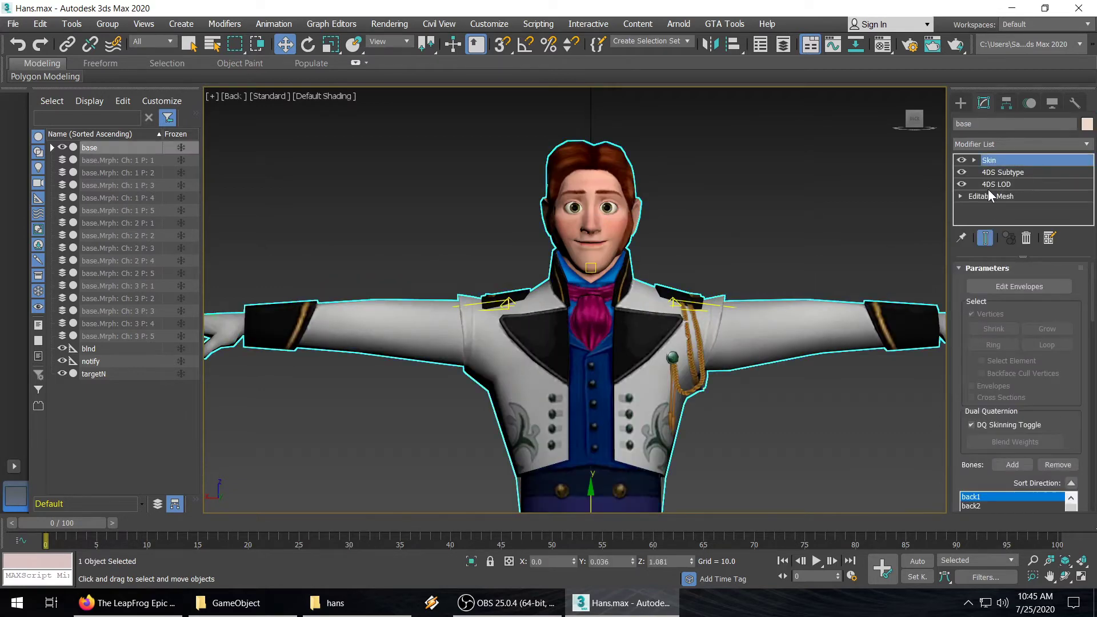
Select the base model in the Scene Explorer and start cloning it as a Copy
{"action": "left_click", "coordinate": [995, 185]}
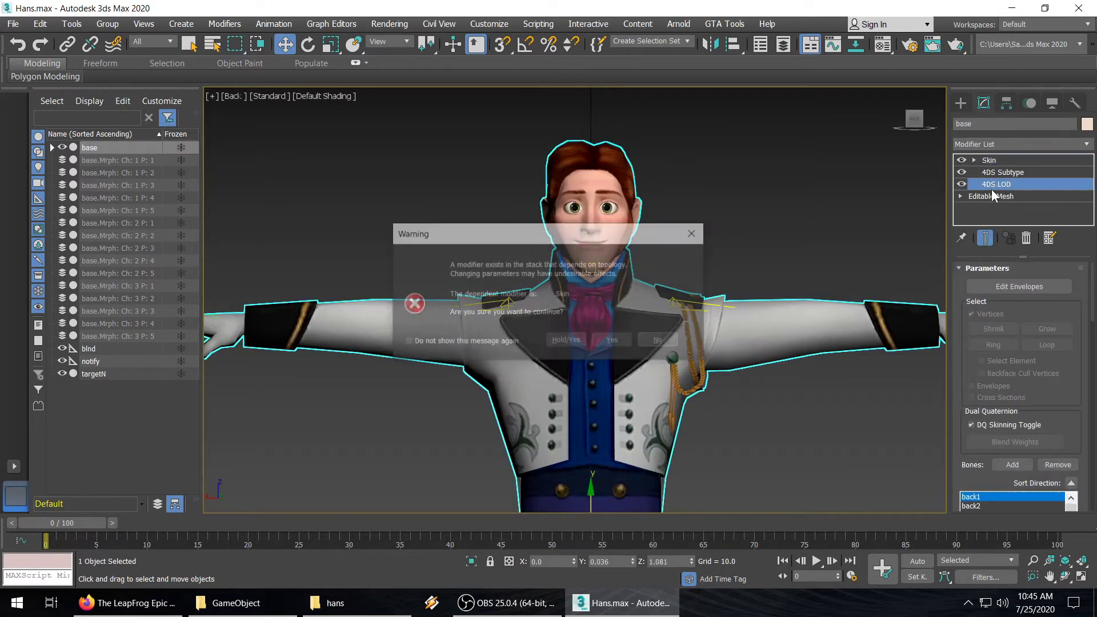
{"action": "left_click", "coordinate": [612, 341]}
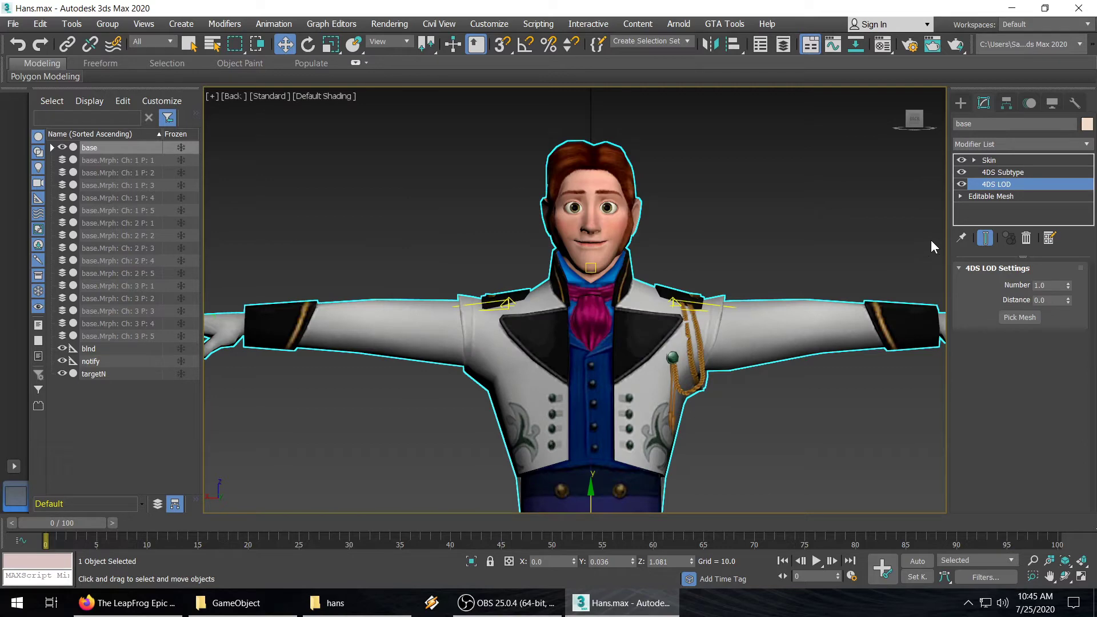
{"action": "left_click", "coordinate": [853, 196]}
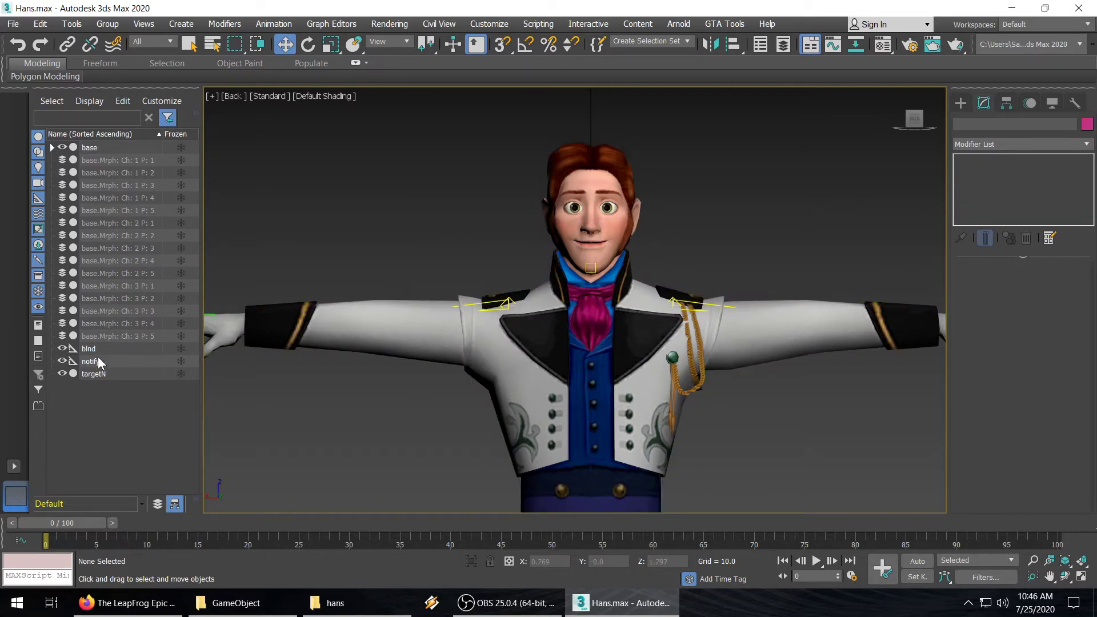
{"action": "left_click", "coordinate": [90, 149]}
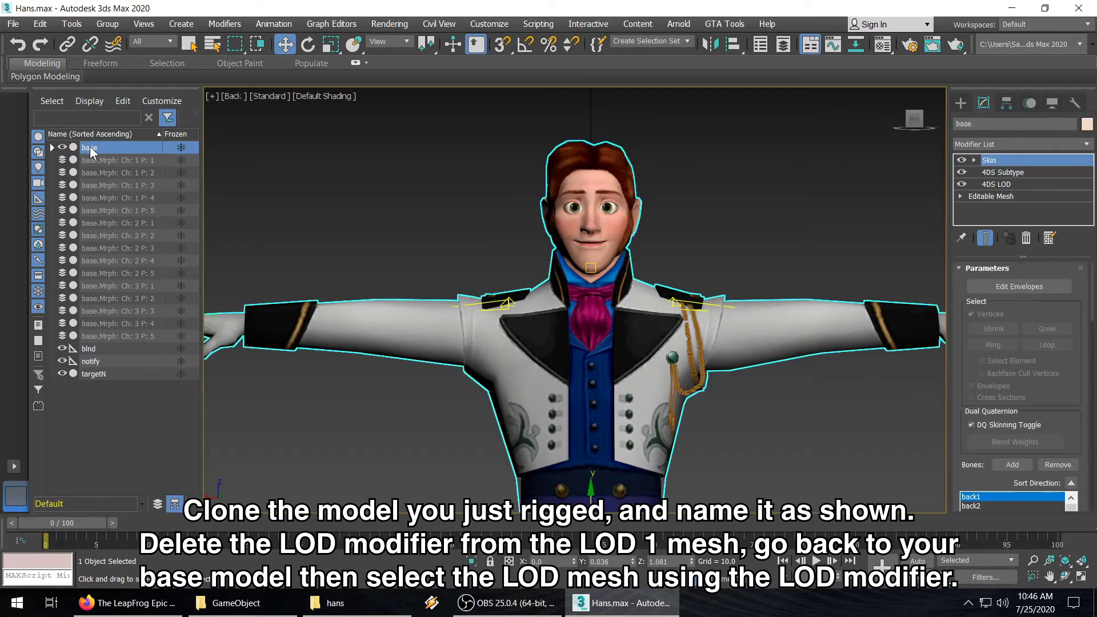
{"action": "right_click", "coordinate": [137, 147]}
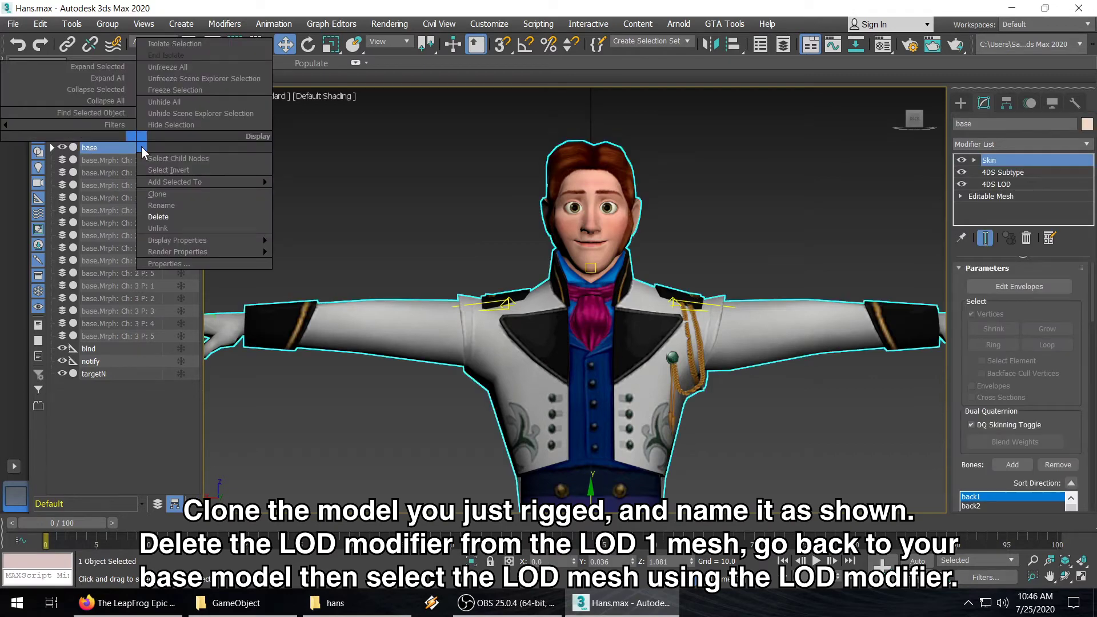
{"action": "left_click", "coordinate": [197, 195]}
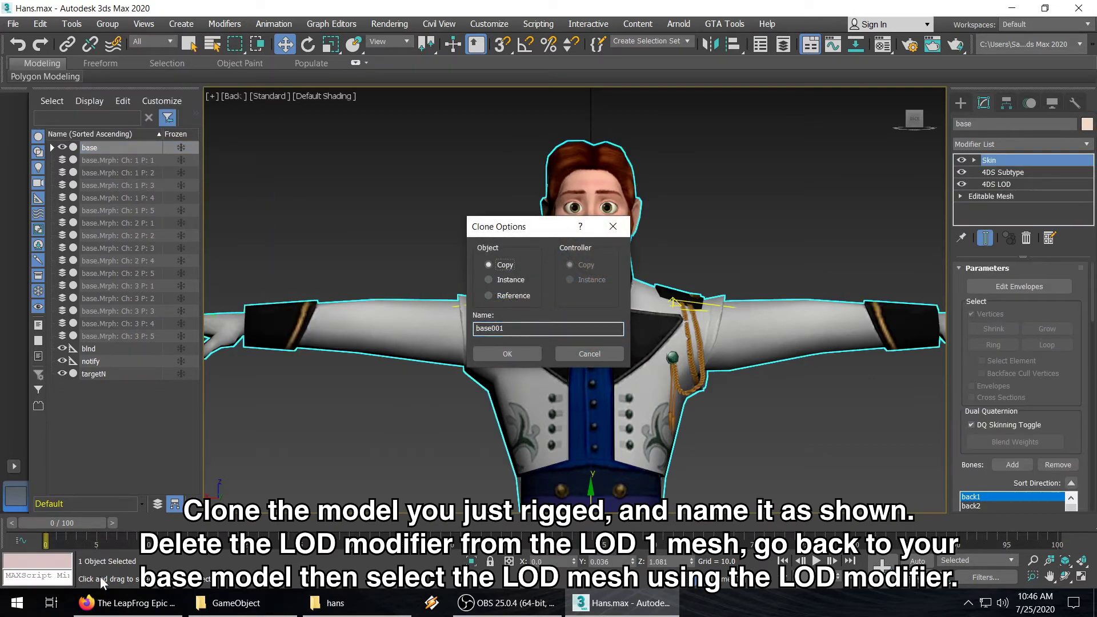
Copy the 'LOD: 1 base' name from the Notepad++ notes file and return to Clone Options
{"action": "left_click", "coordinate": [16, 603]}
{"action": "left_click", "coordinate": [78, 461]}
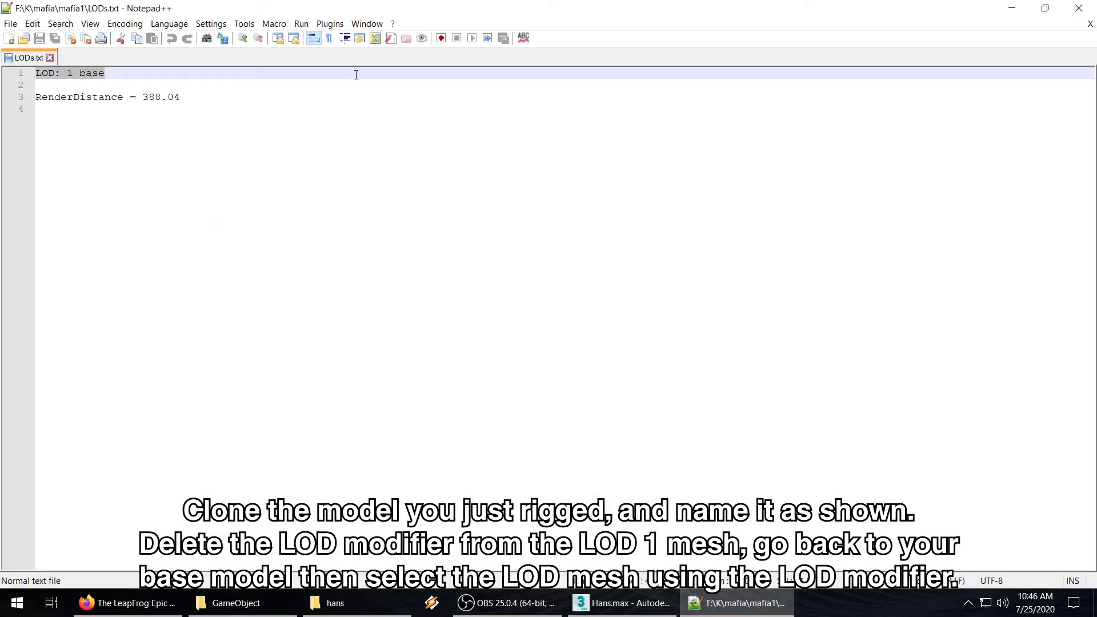
{"action": "left_click", "coordinate": [1003, 7]}
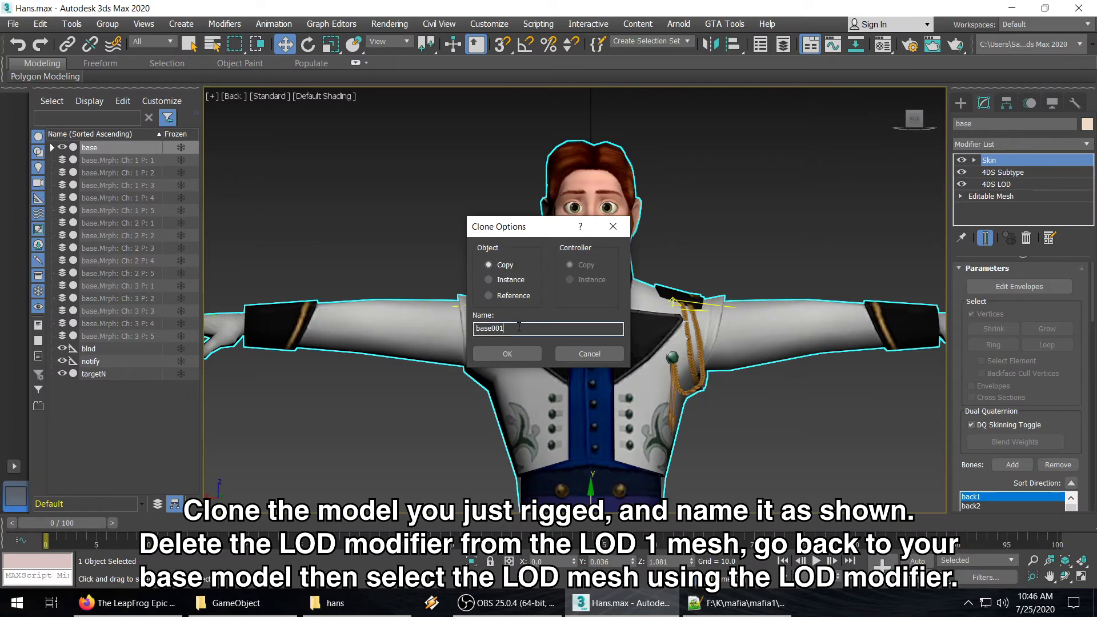
Create the clone named 'LOD: 1 base' and delete its 4DS LOD modifier
{"action": "type", "text": "LOD: 1 base"}
{"action": "left_click", "coordinate": [495, 349]}
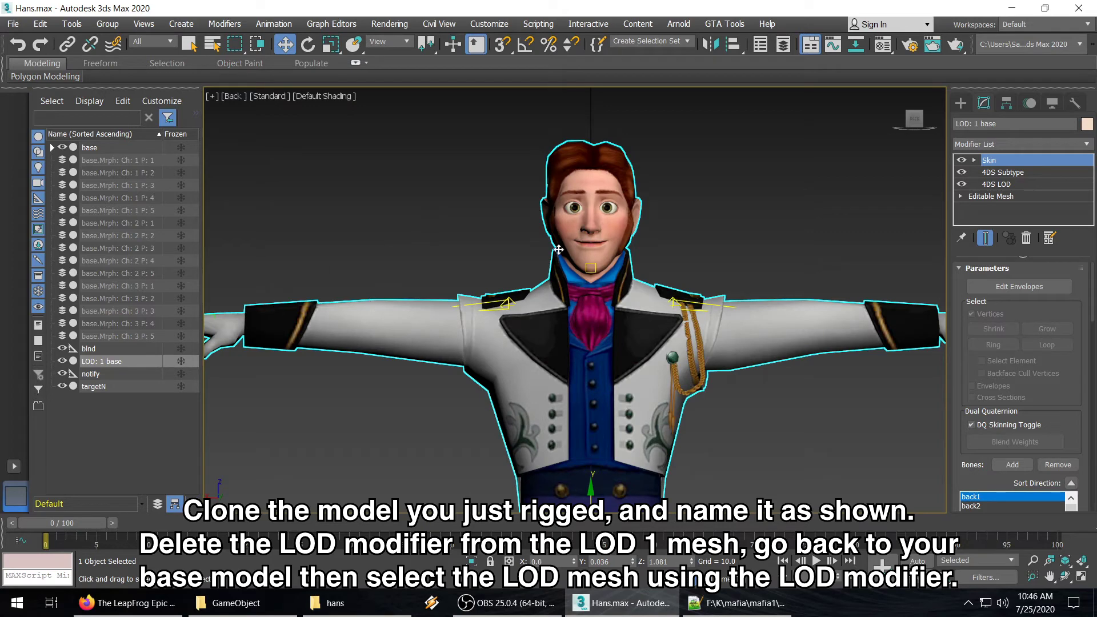
{"action": "left_click", "coordinate": [1000, 185]}
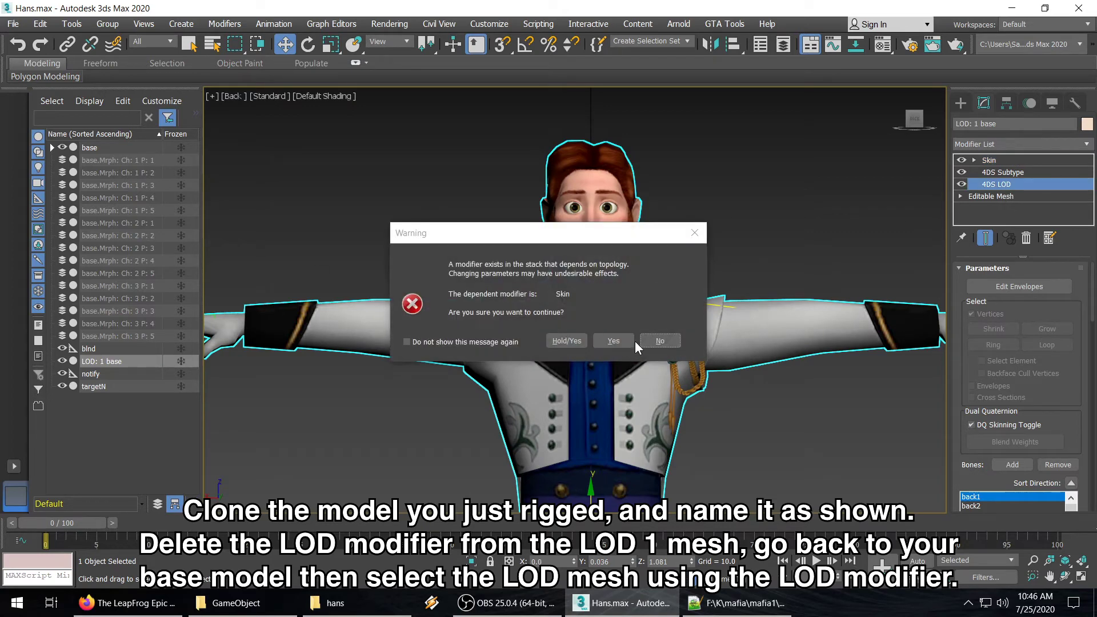
{"action": "left_click", "coordinate": [635, 341]}
{"action": "right_click", "coordinate": [997, 184]}
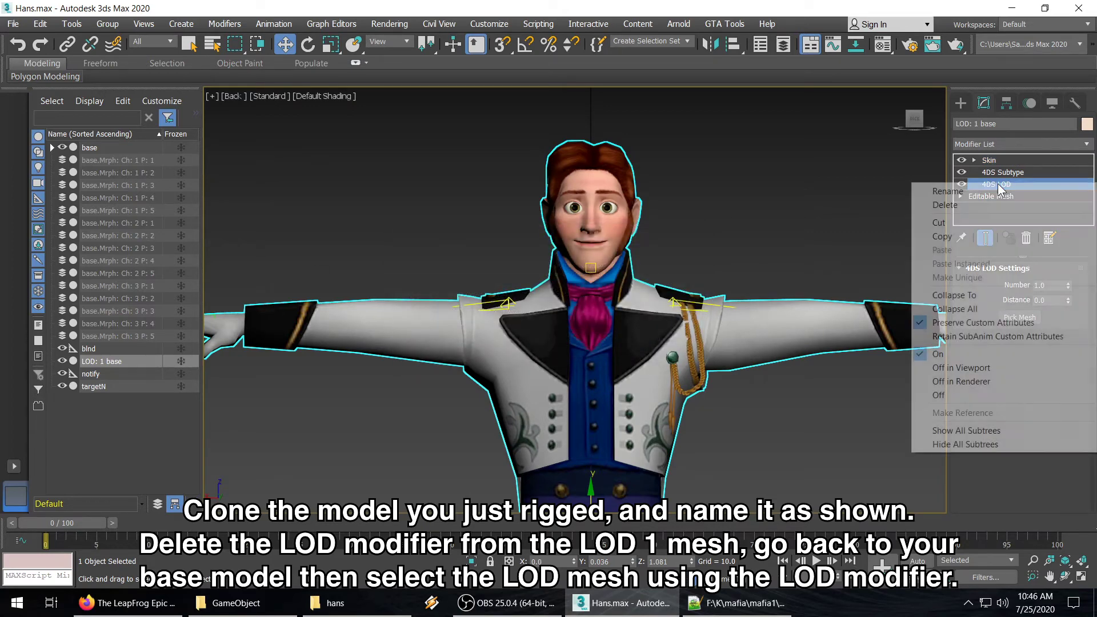
{"action": "left_click", "coordinate": [962, 206]}
Set the base model's 4DS LOD Pick Mesh to the 'LOD: 1 base' clone
{"action": "left_click", "coordinate": [122, 148]}
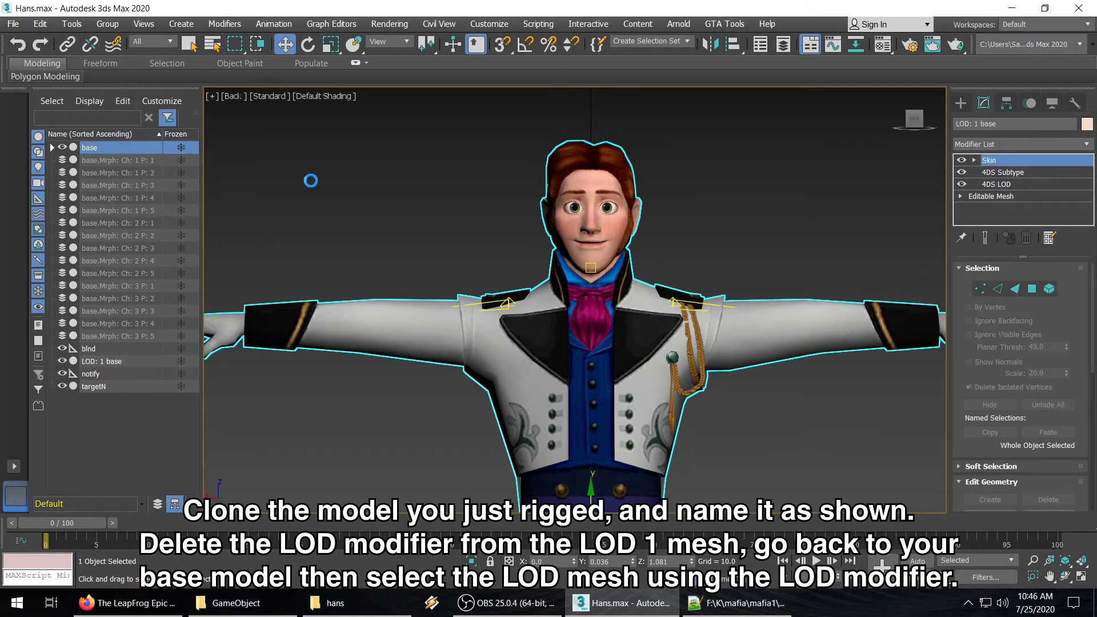
{"action": "left_click", "coordinate": [1006, 184]}
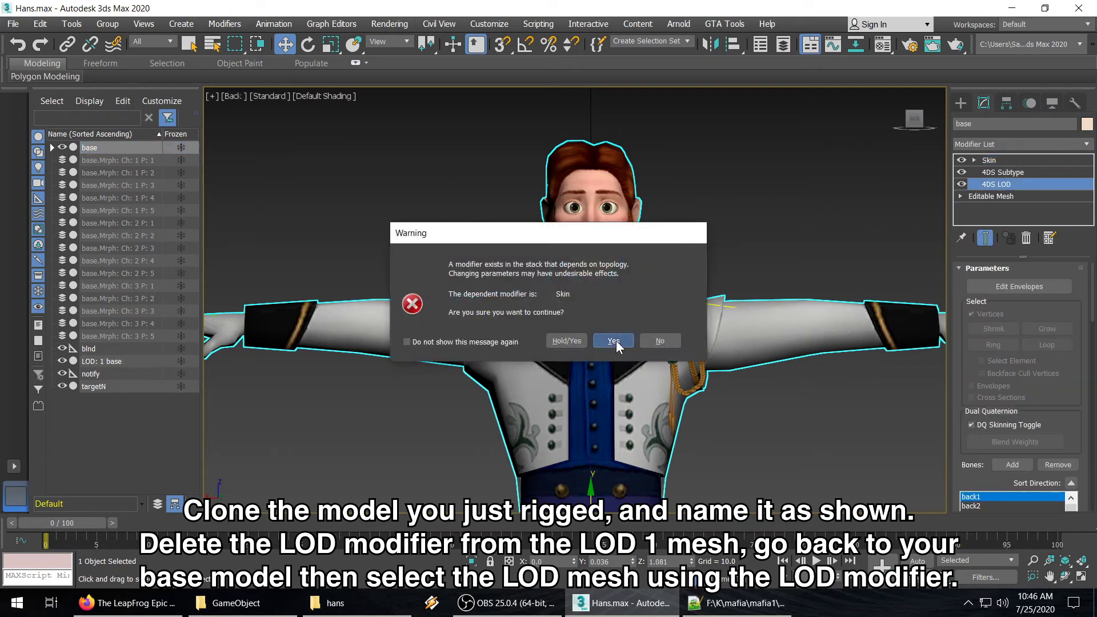
{"action": "left_click", "coordinate": [615, 341]}
{"action": "left_click", "coordinate": [1019, 318]}
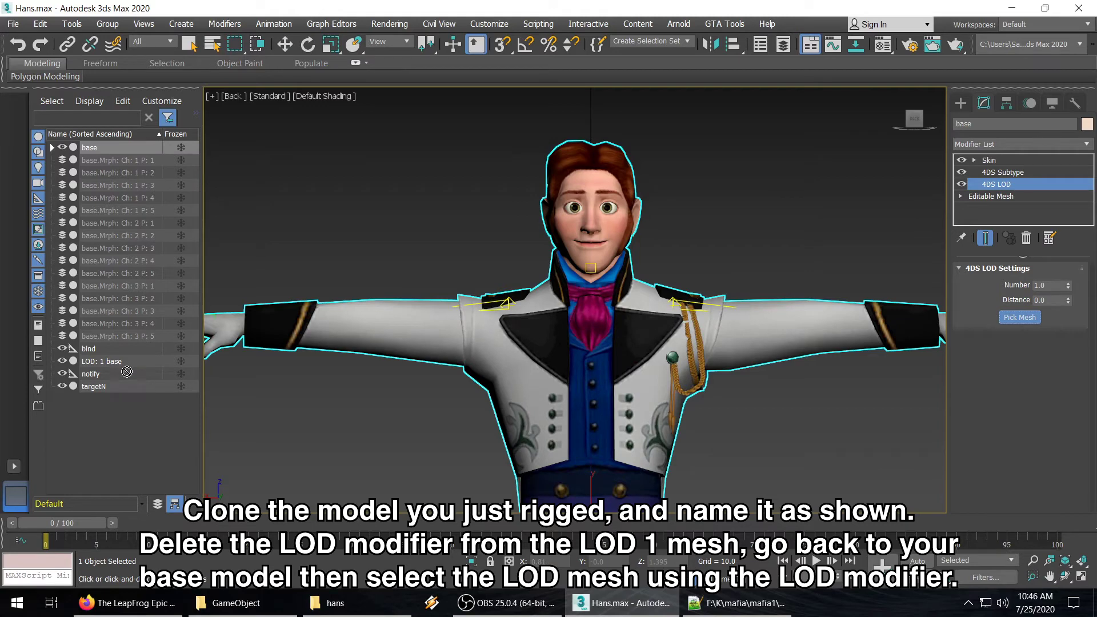
{"action": "left_click", "coordinate": [372, 241]}
{"action": "left_click", "coordinate": [128, 336]}
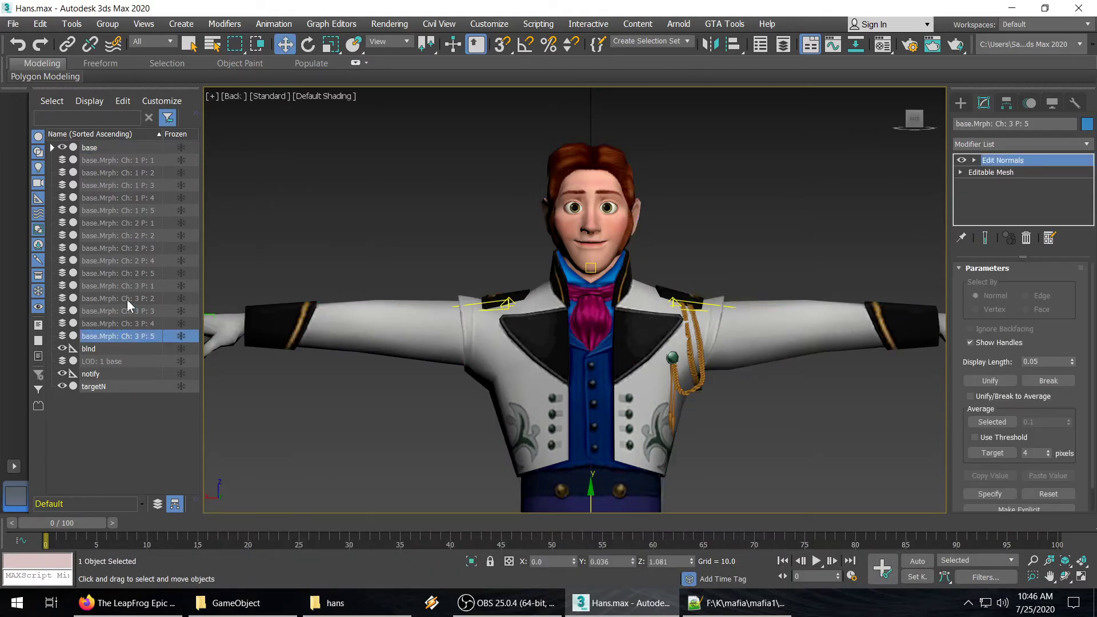
Delete all fifteen base.Mrph morph meshes from the Scene Explorer
{"action": "left_click", "coordinate": [125, 160], "text": "shift"}
{"action": "right_click", "coordinate": [137, 161]}
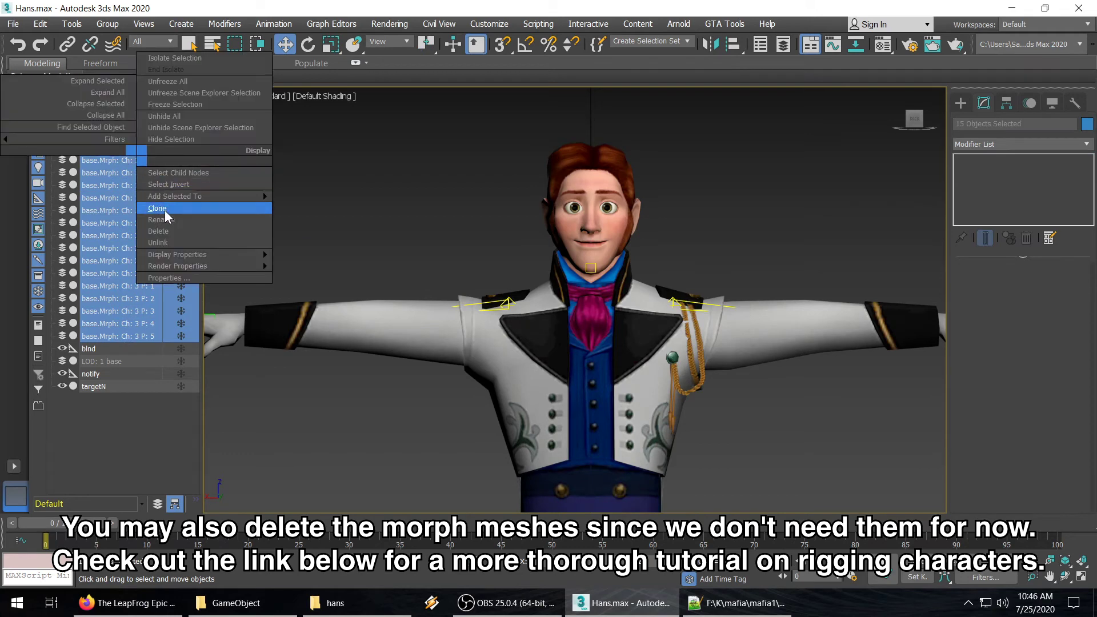
{"action": "left_click", "coordinate": [161, 231]}
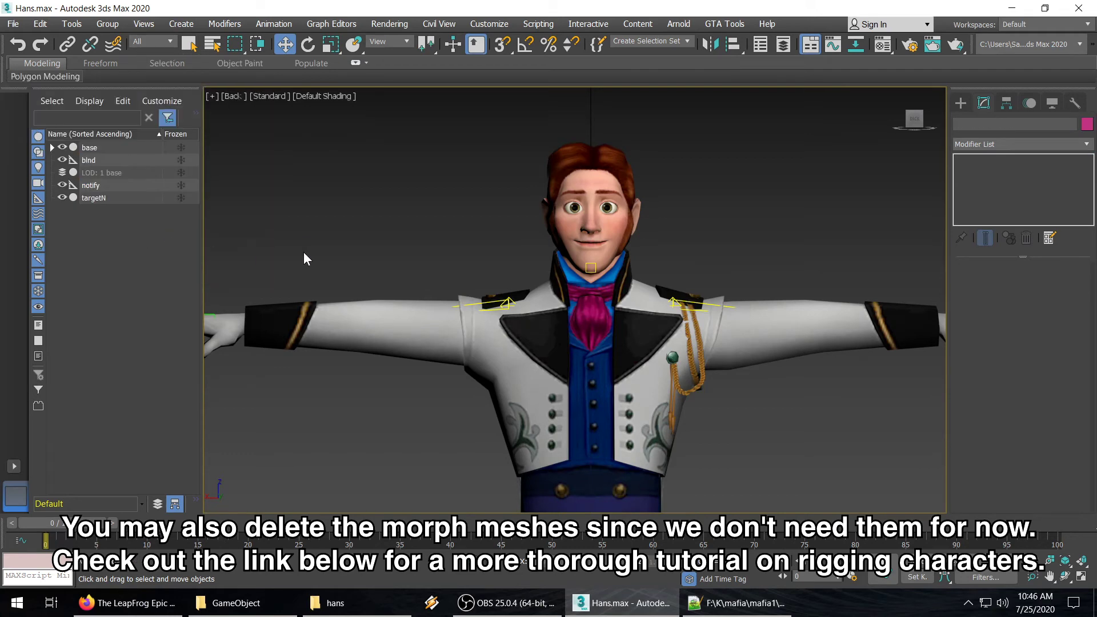
Clear the selection, switch to plain object selection, and select the Hans character mesh
{"action": "left_click", "coordinate": [113, 149]}
{"action": "left_click", "coordinate": [162, 274]}
{"action": "left_click", "coordinate": [189, 44]}
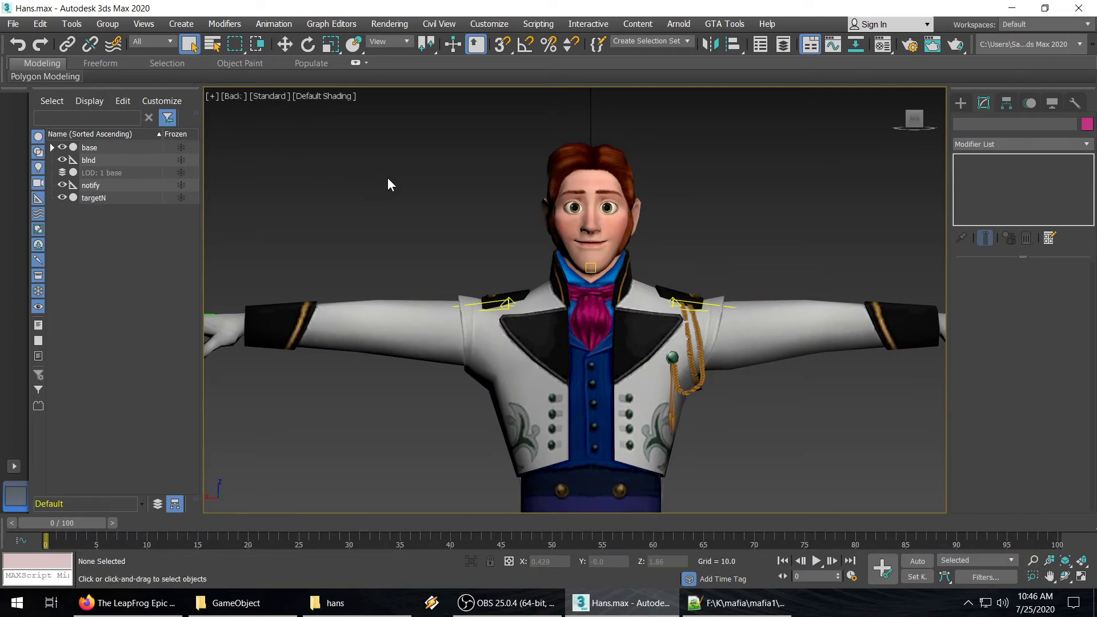
{"action": "scroll", "coordinate": [387, 176], "scroll_direction": "down", "scroll_amount": 2}
{"action": "left_click", "coordinate": [569, 210]}
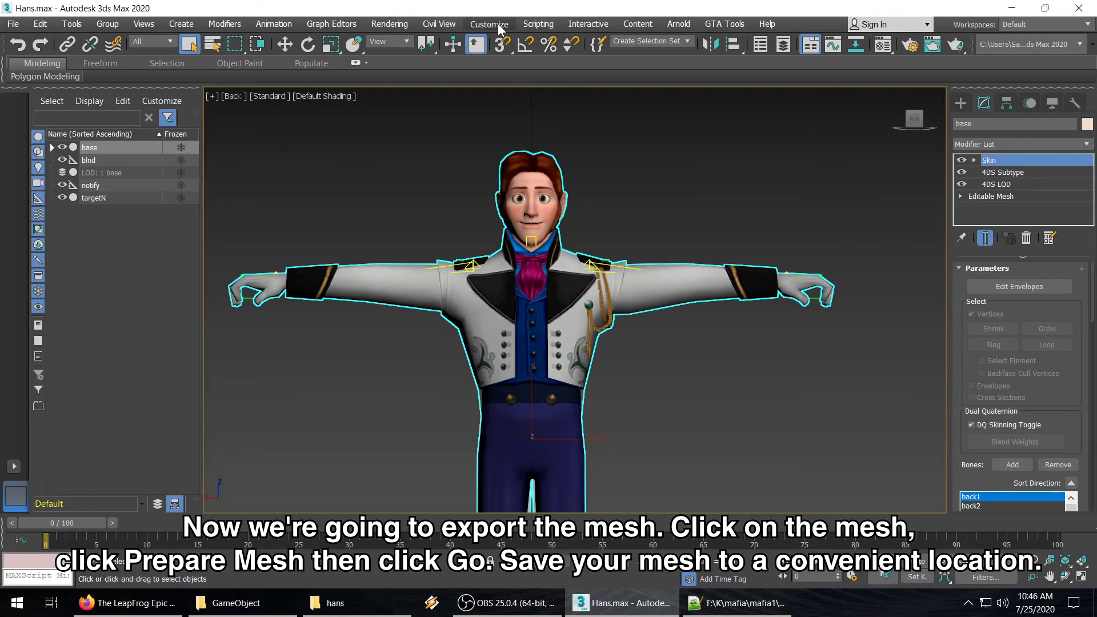
Run the 4ds_Export_v4.ms script and prepare the skinned mesh for export
{"action": "left_click", "coordinate": [534, 24]}
{"action": "left_click", "coordinate": [587, 192]}
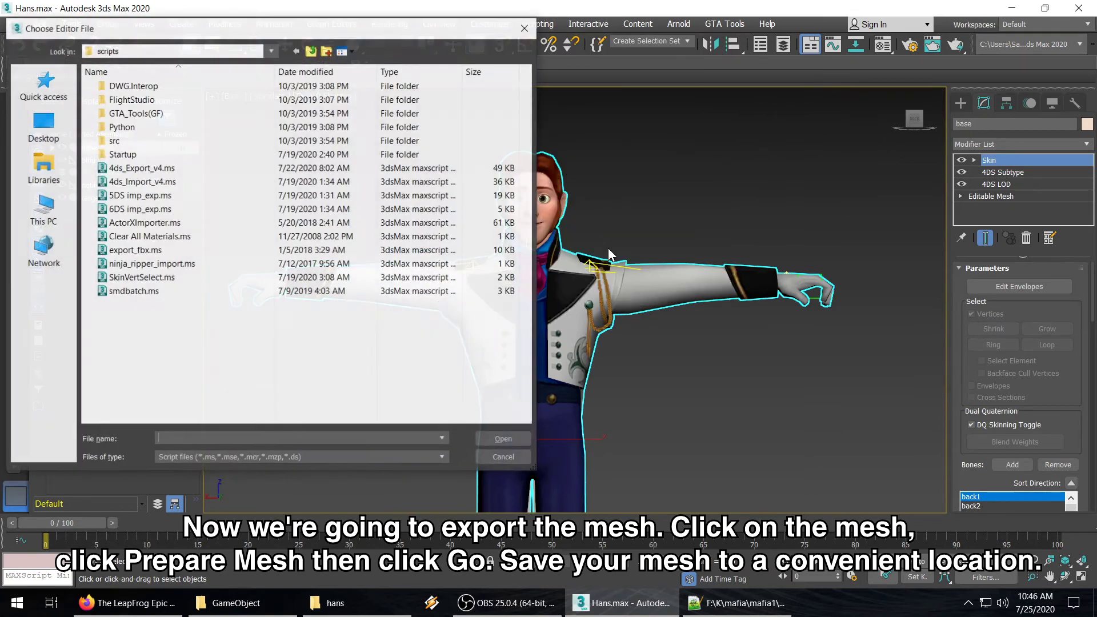
{"action": "double_click", "coordinate": [202, 169]}
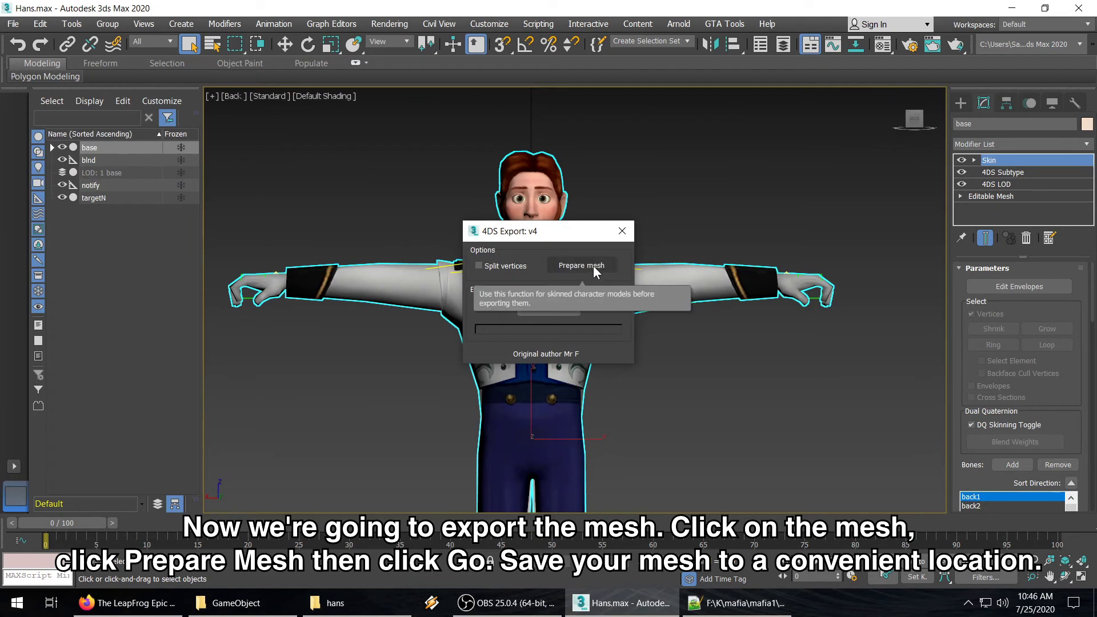
{"action": "left_click", "coordinate": [593, 266]}
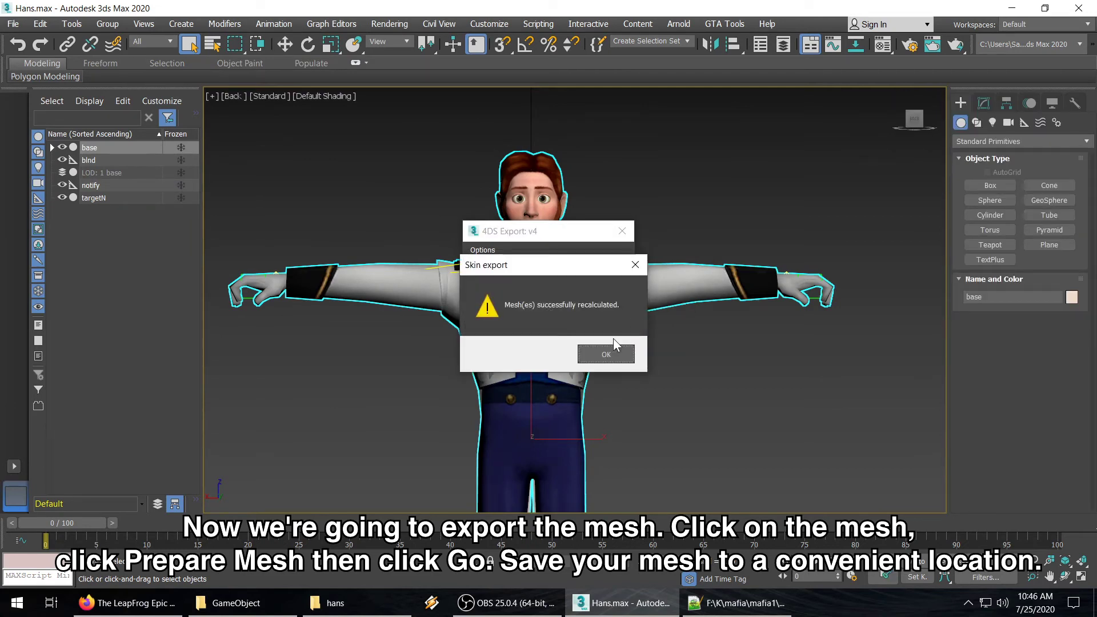
{"action": "left_click", "coordinate": [601, 345]}
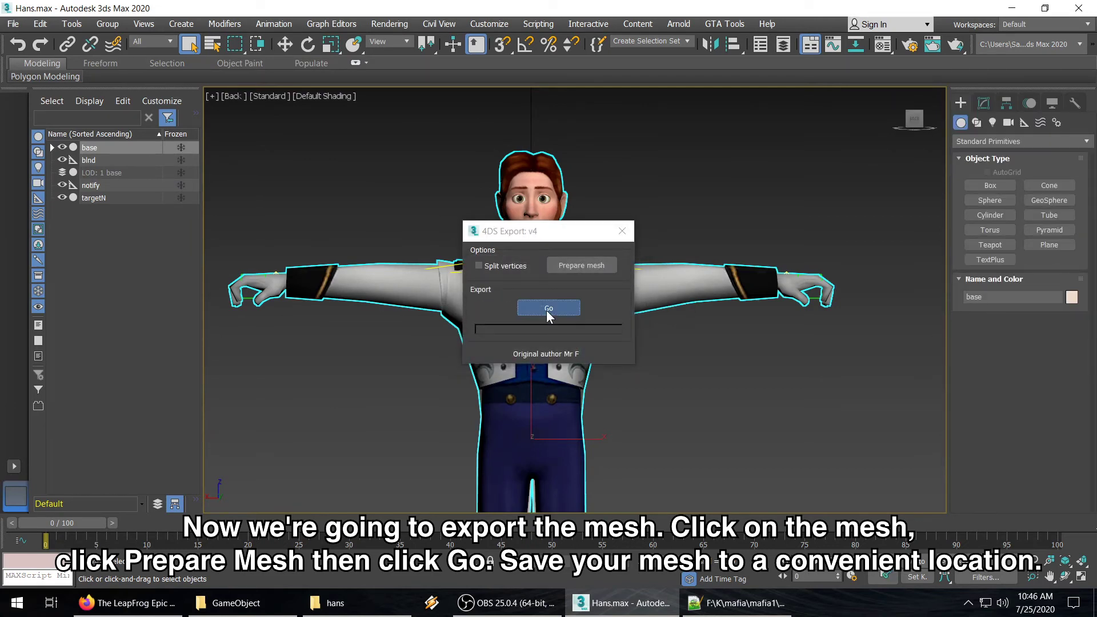
Export the 4DS file as Tommy into the hans folder on the Desktop
{"action": "left_click", "coordinate": [546, 311]}
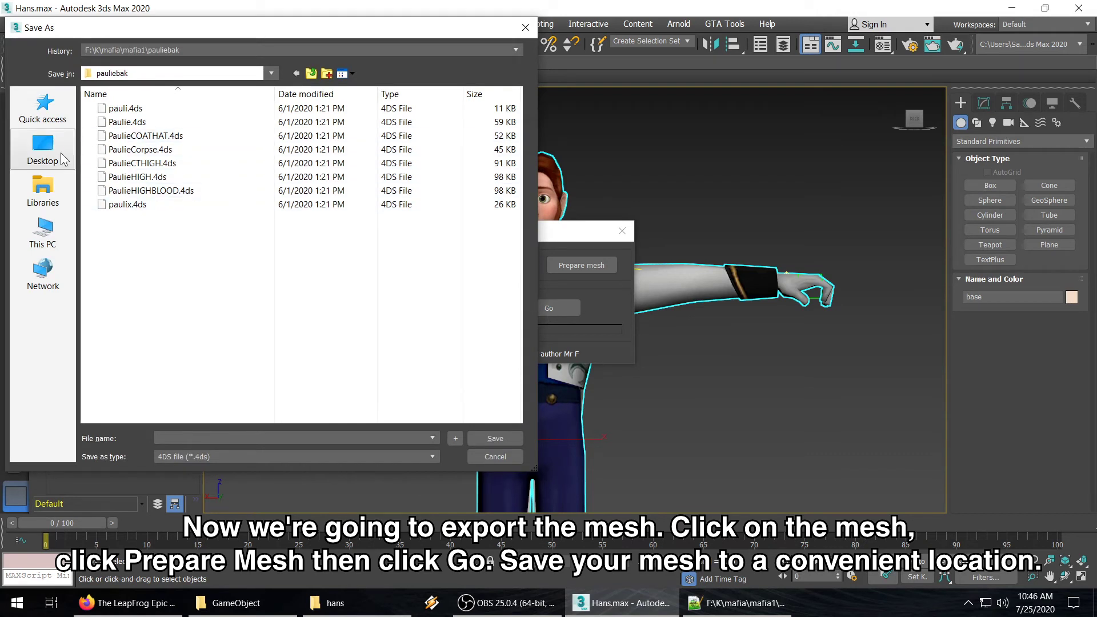
{"action": "left_click", "coordinate": [43, 147]}
{"action": "scroll", "coordinate": [180, 274], "scroll_direction": "down", "scroll_amount": 5}
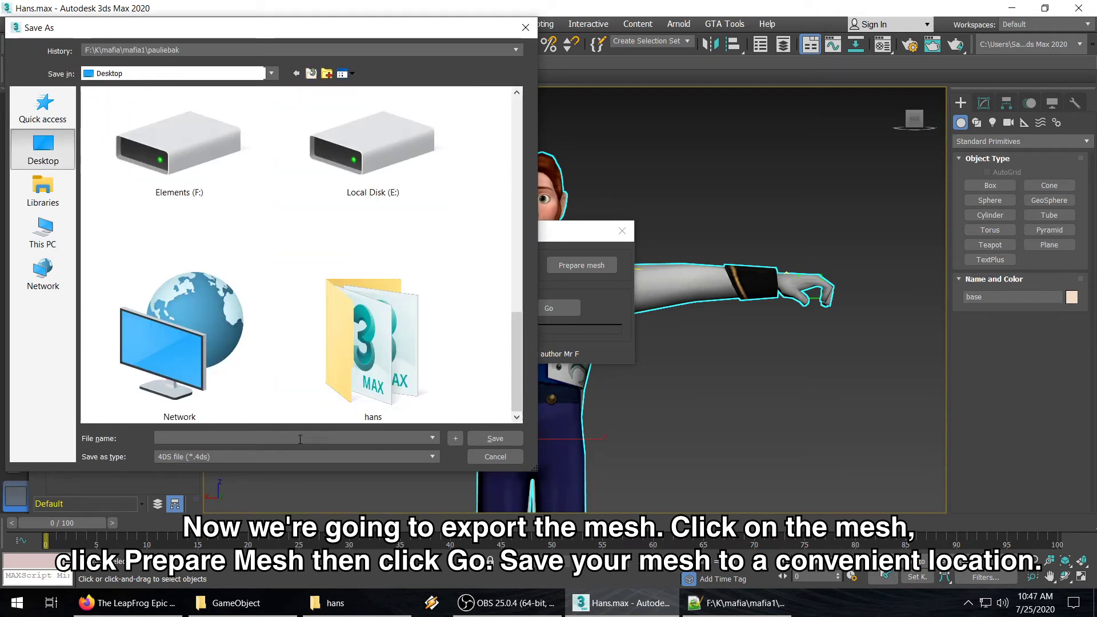
{"action": "left_click", "coordinate": [372, 378]}
{"action": "double_click", "coordinate": [369, 374]}
{"action": "type", "text": "Tommy"}
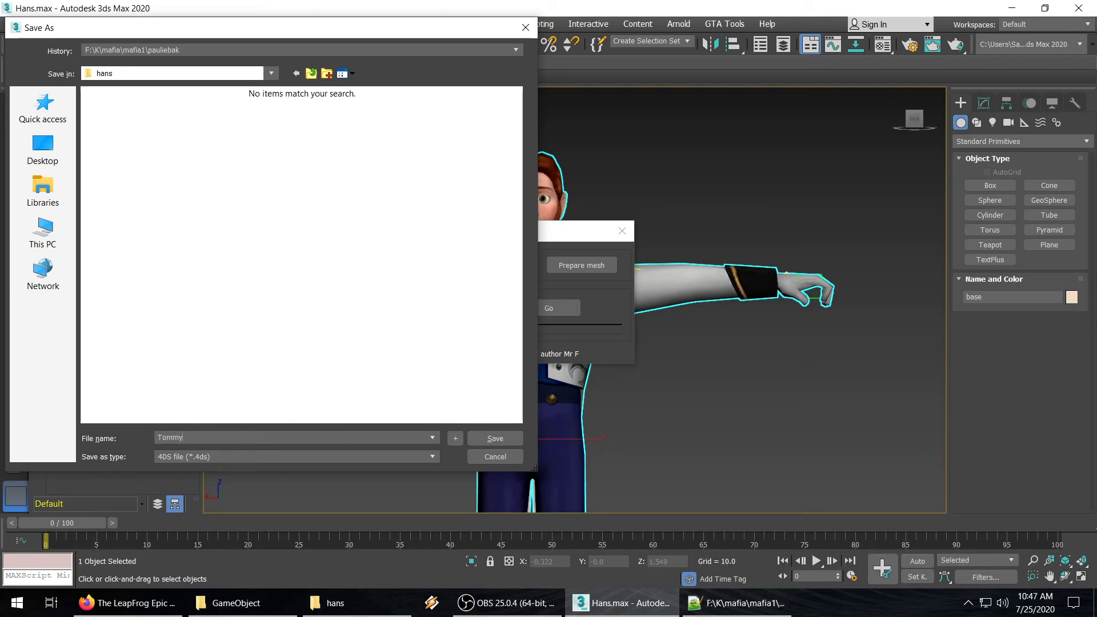
{"action": "key", "text": "Return"}
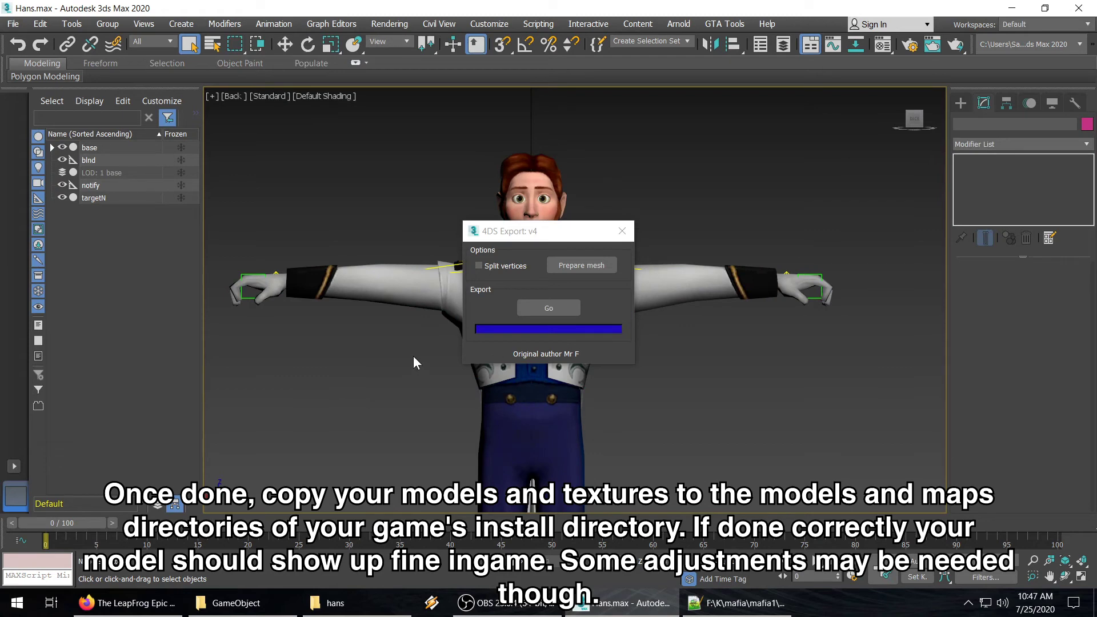
Close the 4DS Export window, deselect Hans, zoom in, and open viewport shading options
{"action": "left_click", "coordinate": [621, 232]}
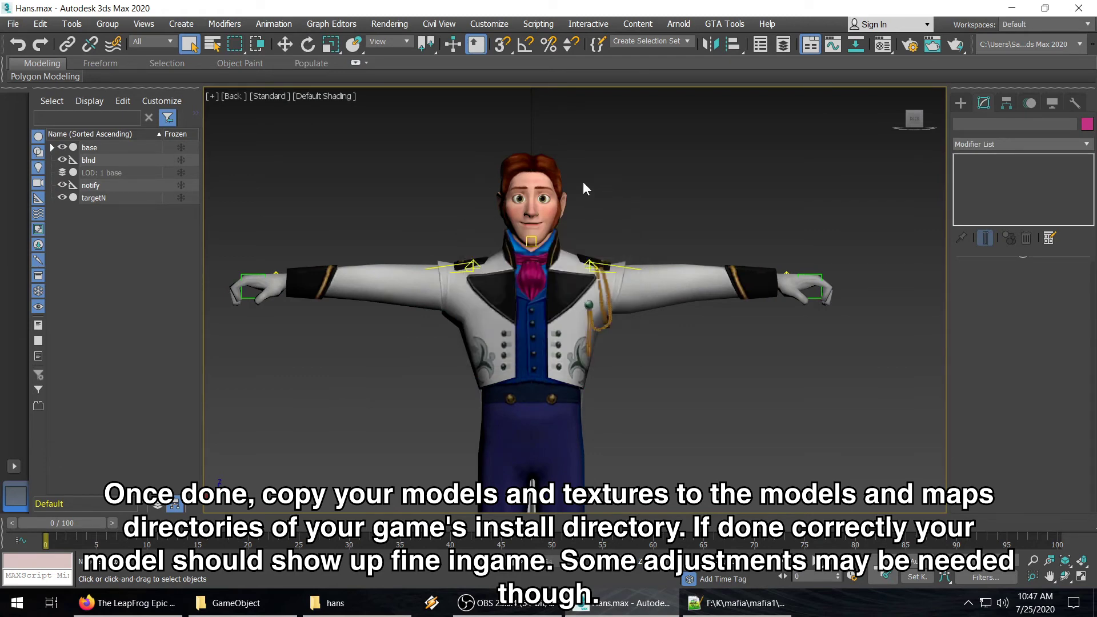
{"action": "left_click", "coordinate": [554, 175]}
{"action": "left_click", "coordinate": [635, 173]}
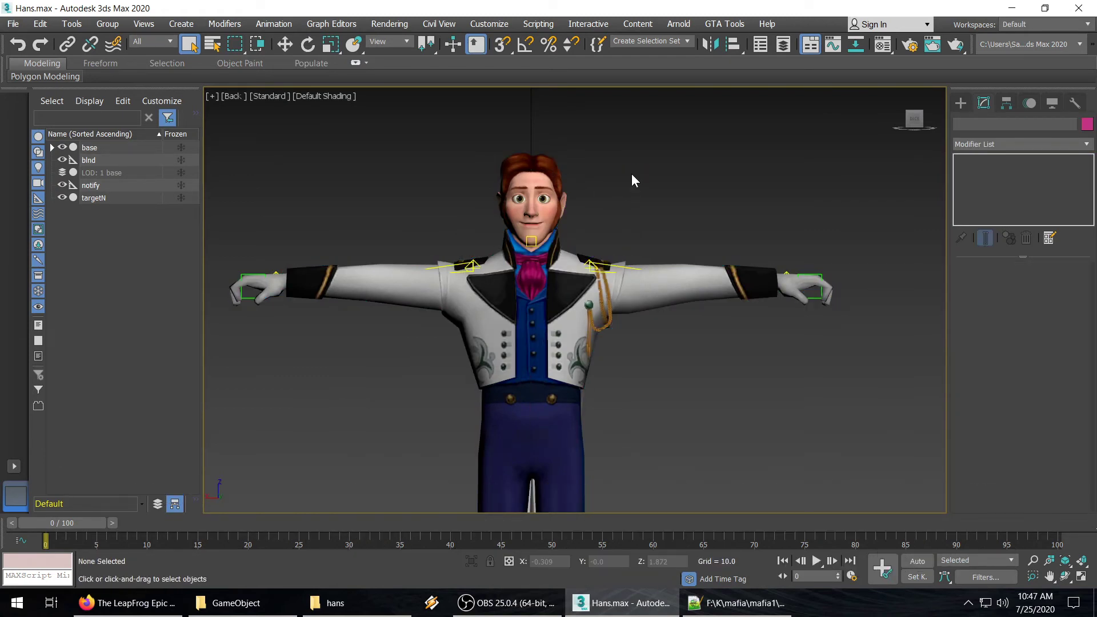
{"action": "scroll", "coordinate": [512, 237], "scroll_direction": "up", "scroll_amount": 2}
{"action": "scroll", "coordinate": [480, 261], "scroll_direction": "up", "scroll_amount": 2}
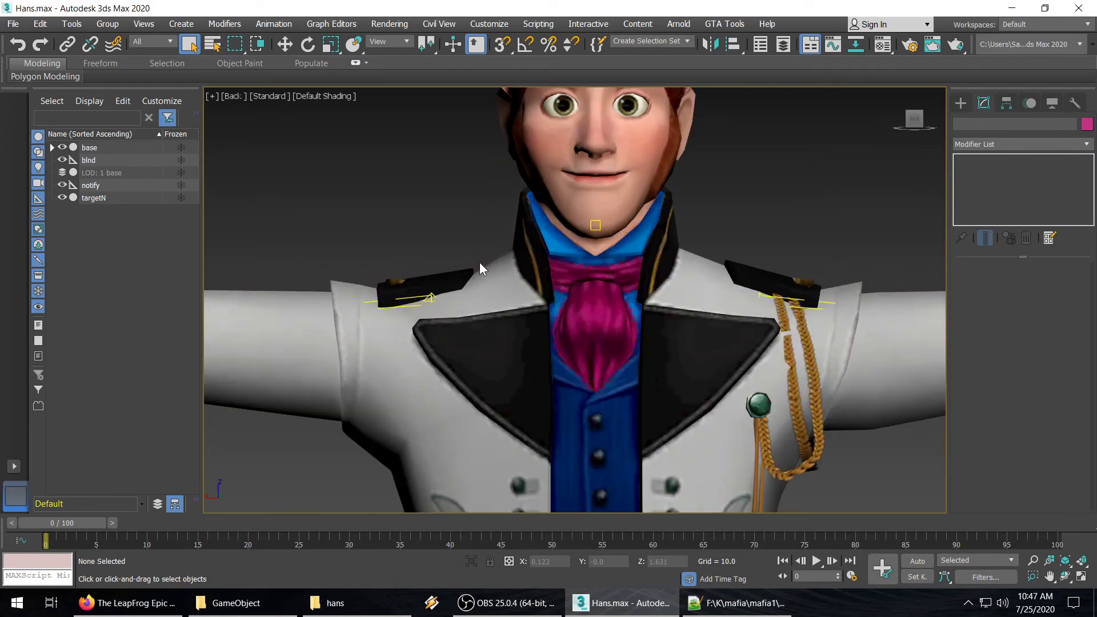
{"action": "left_click", "coordinate": [340, 98]}
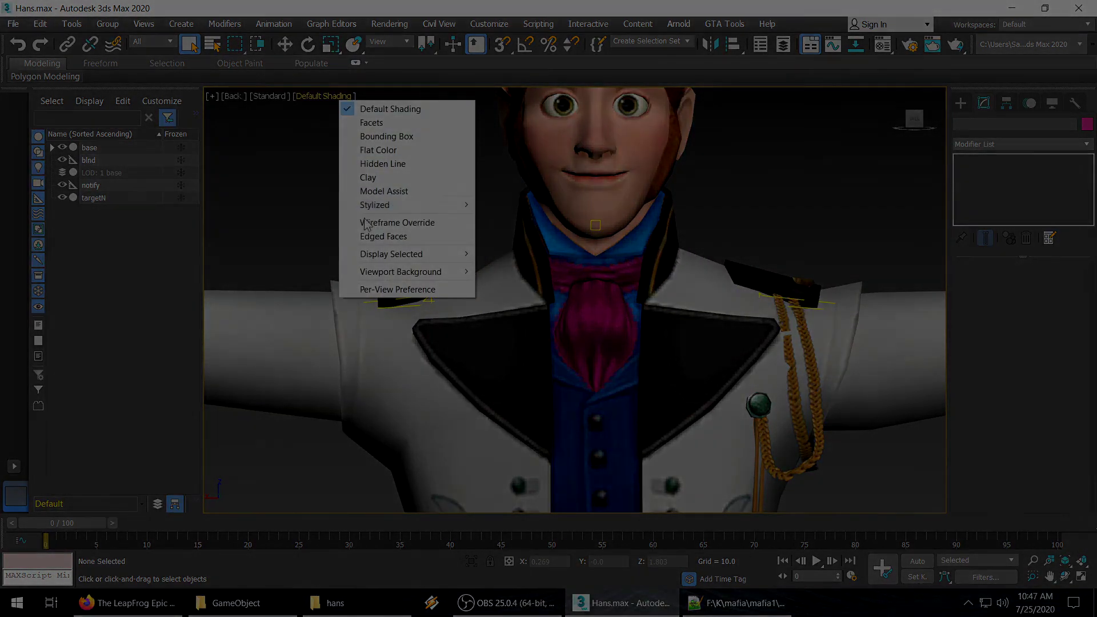